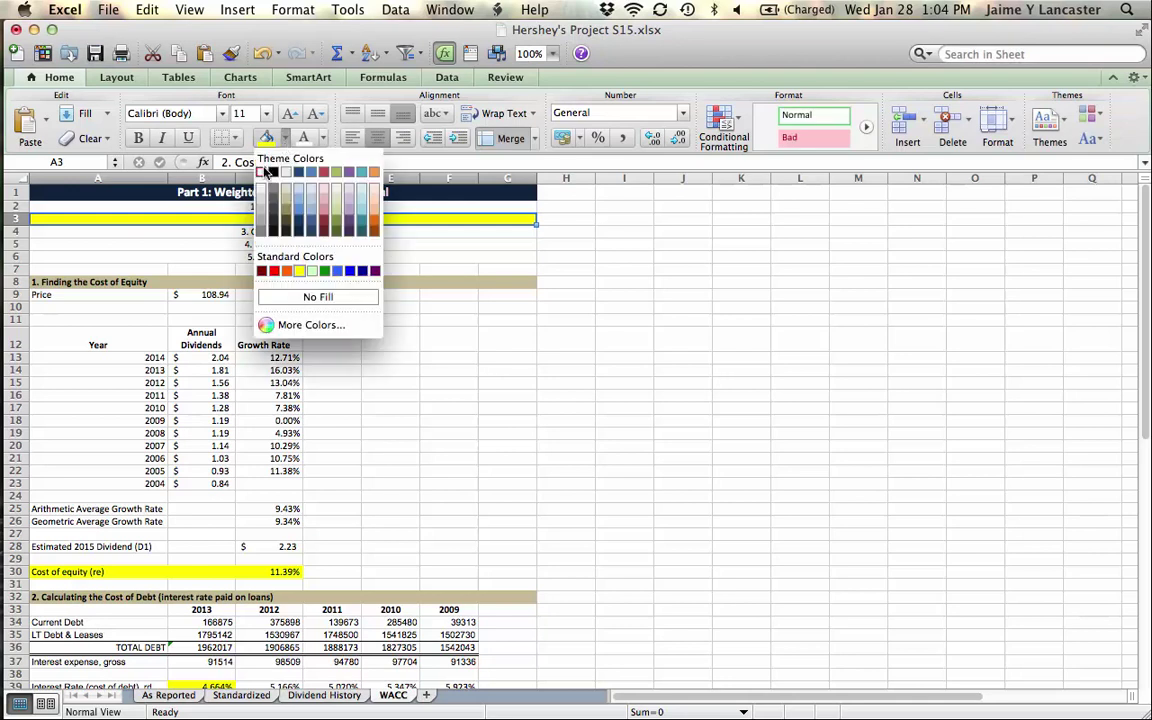
Fill blank row 3 white and give the '3. Corporate tax rate' row a yellow fill.
click(266, 172)
key(Down)
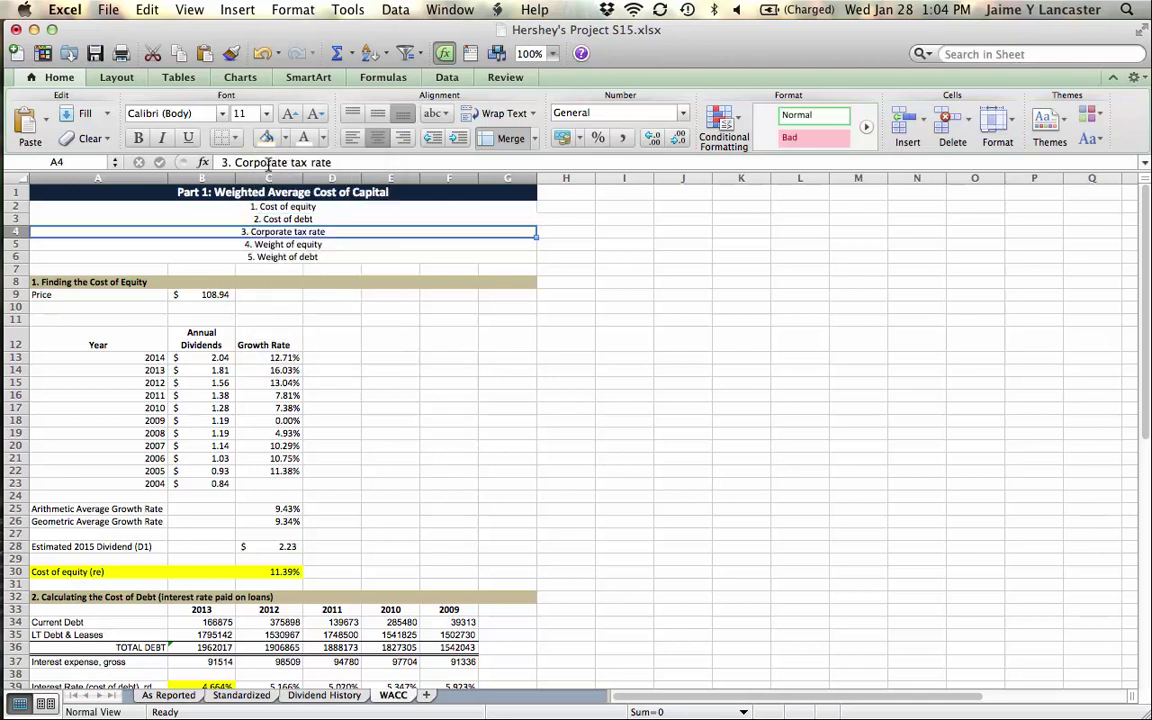
click(284, 138)
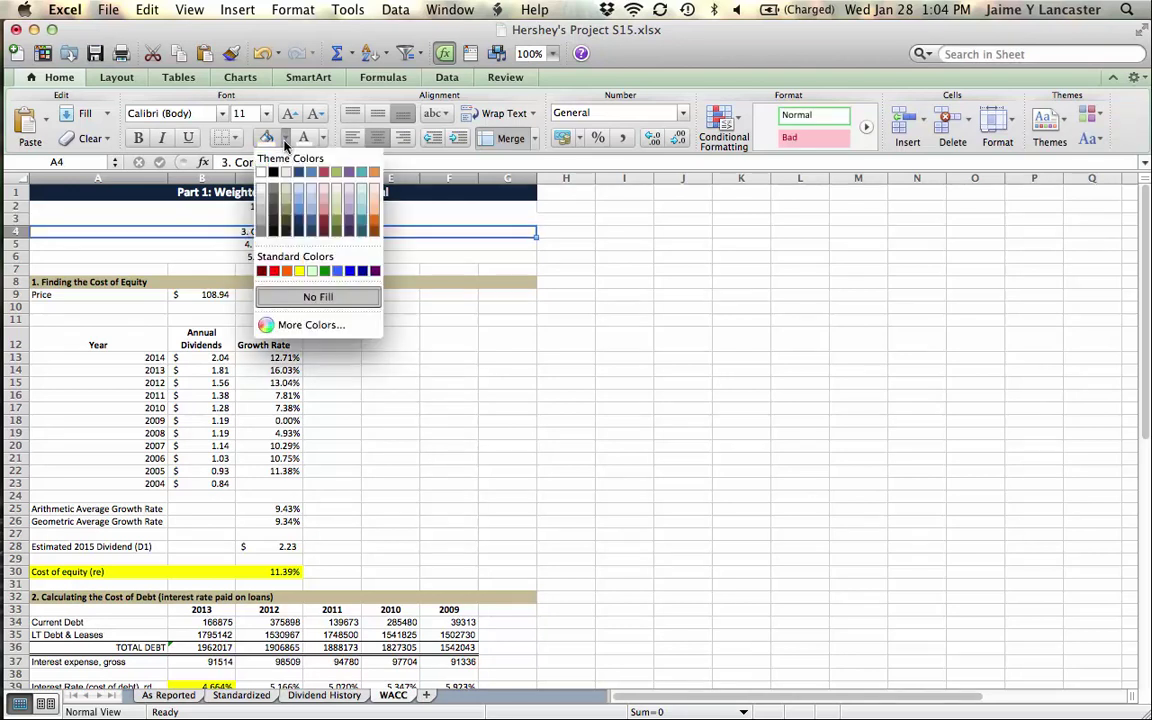
click(302, 272)
click(510, 418)
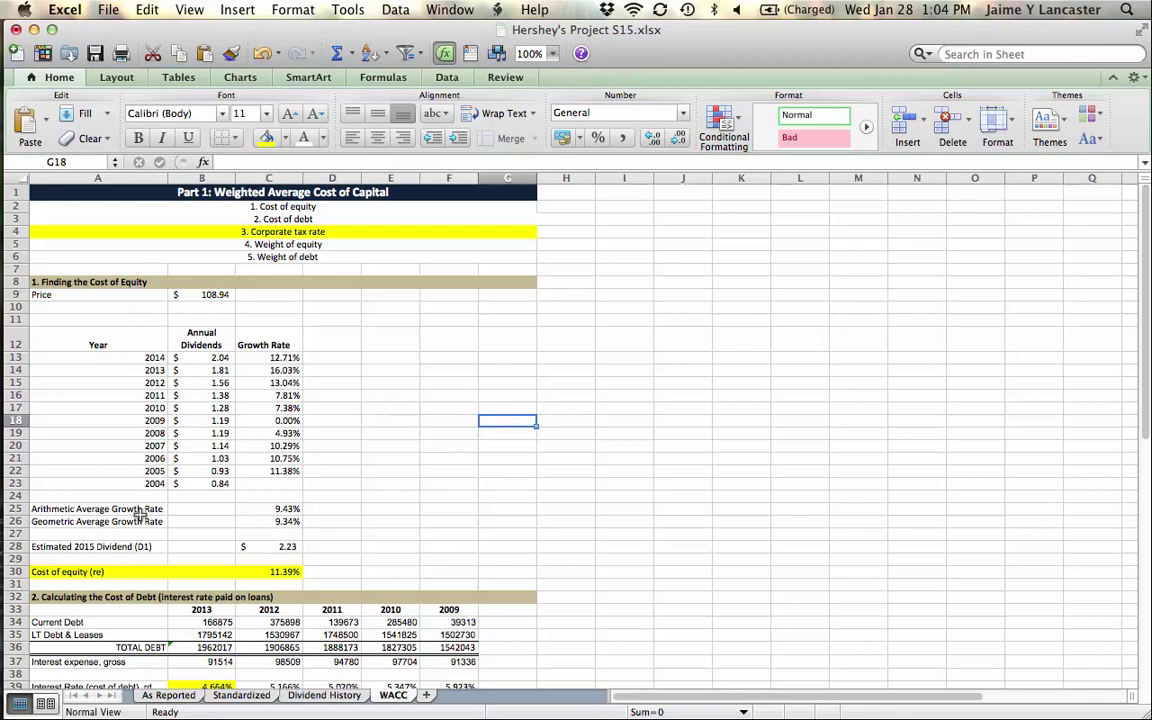
scroll(142, 568, down, 5)
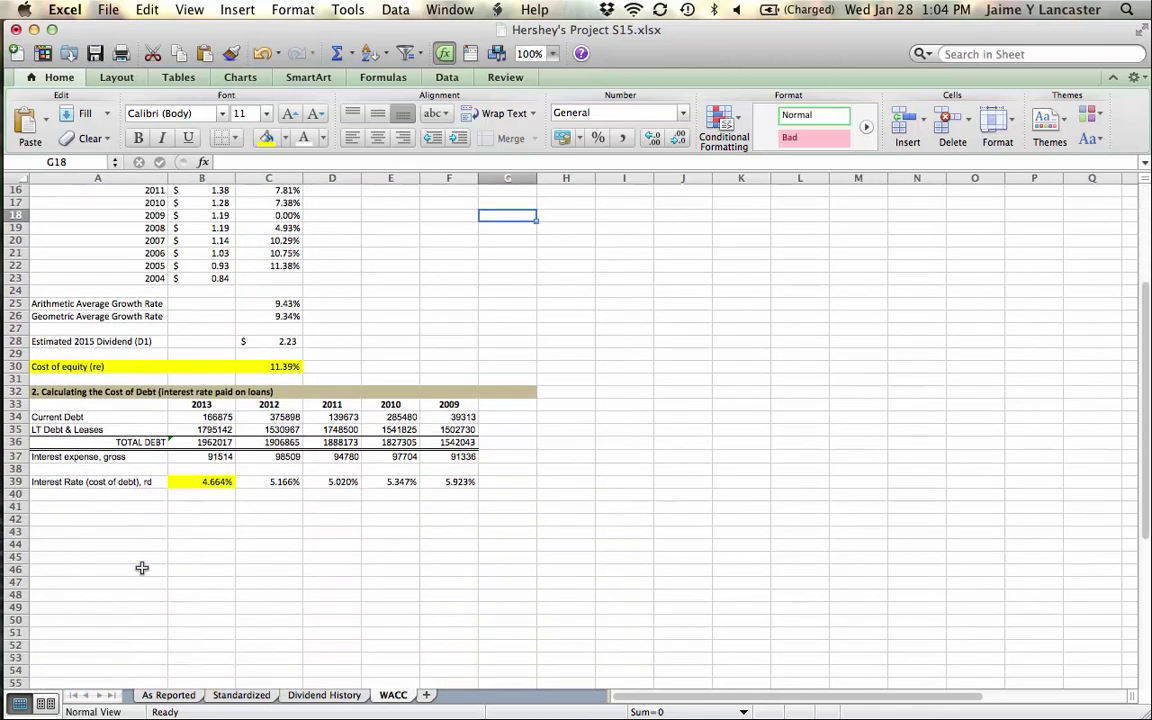
scroll(142, 568, up, 5)
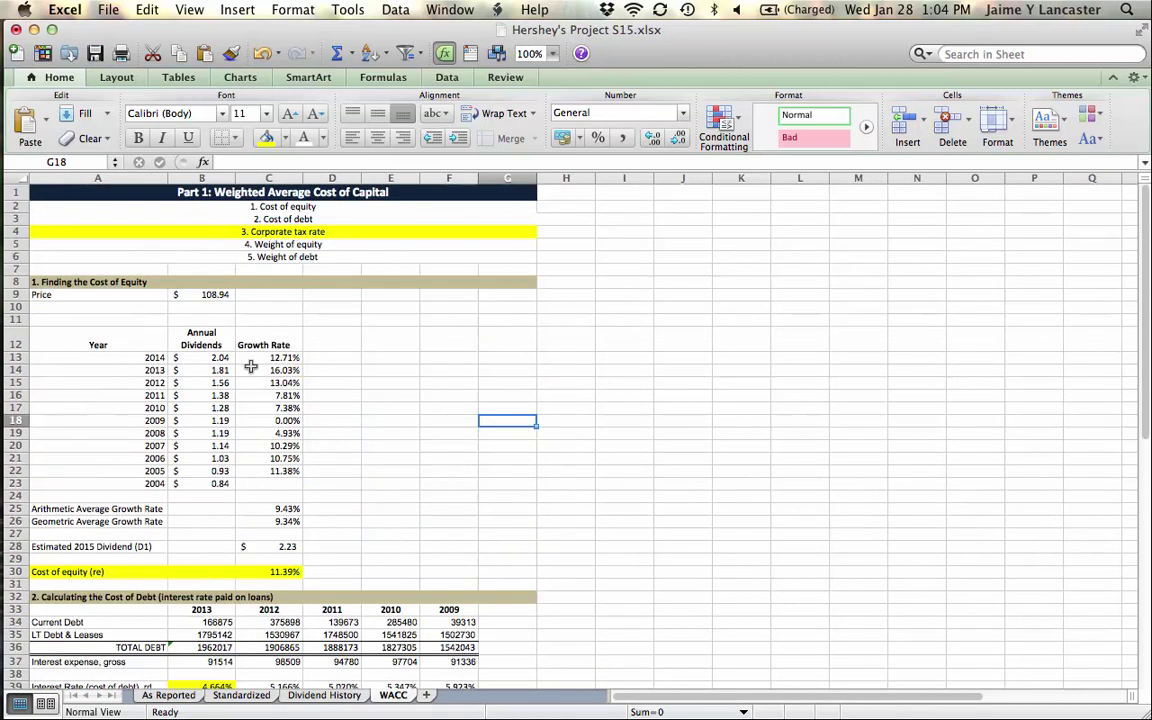
click(283, 235)
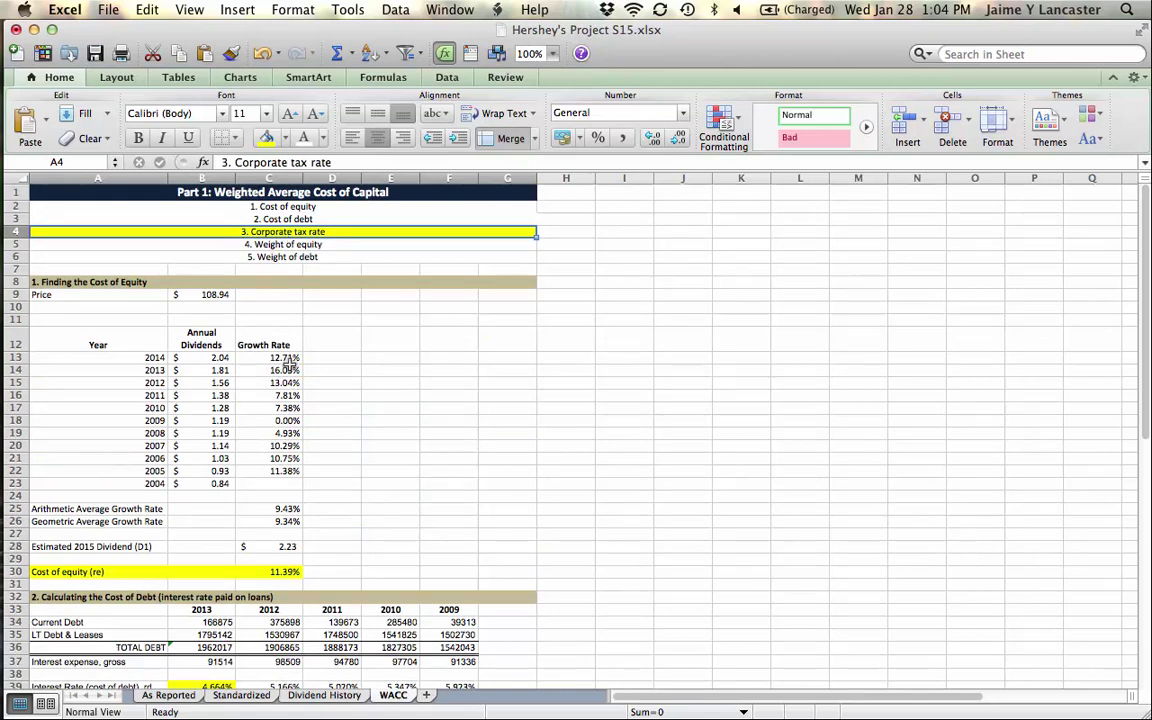
Hide rows 8 through 39, which hold the cost of equity and debt work.
drag(16, 282, 16, 545)
right_click(16, 545)
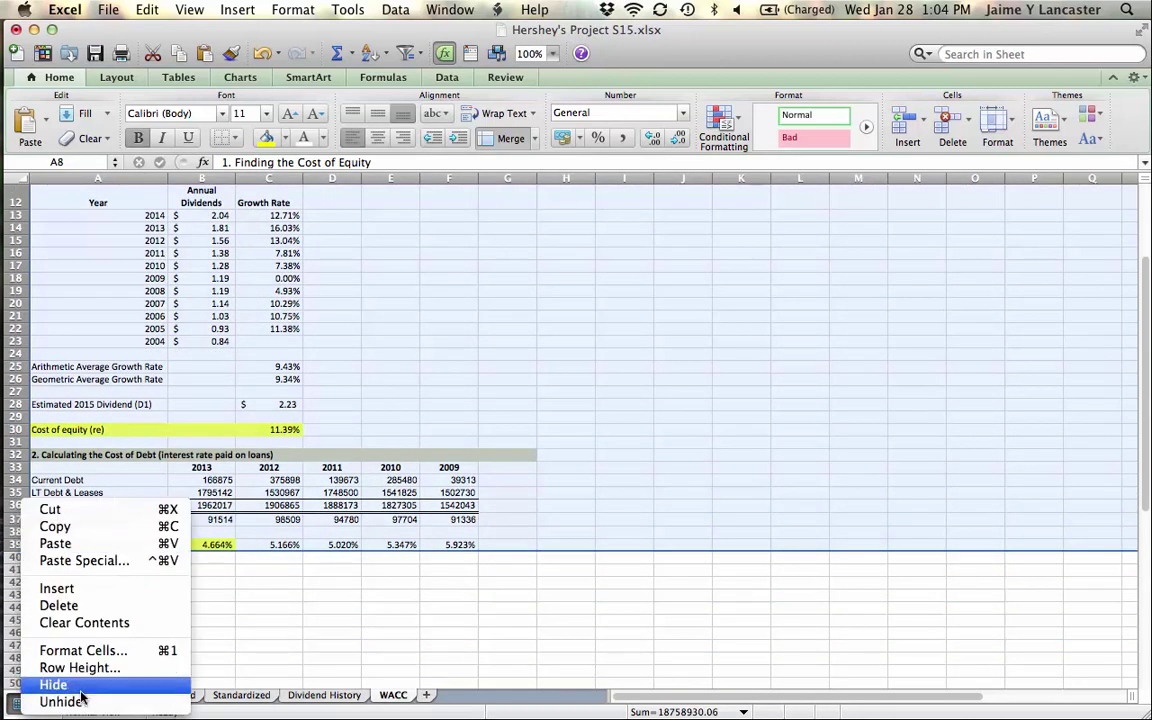
click(75, 625)
click(285, 508)
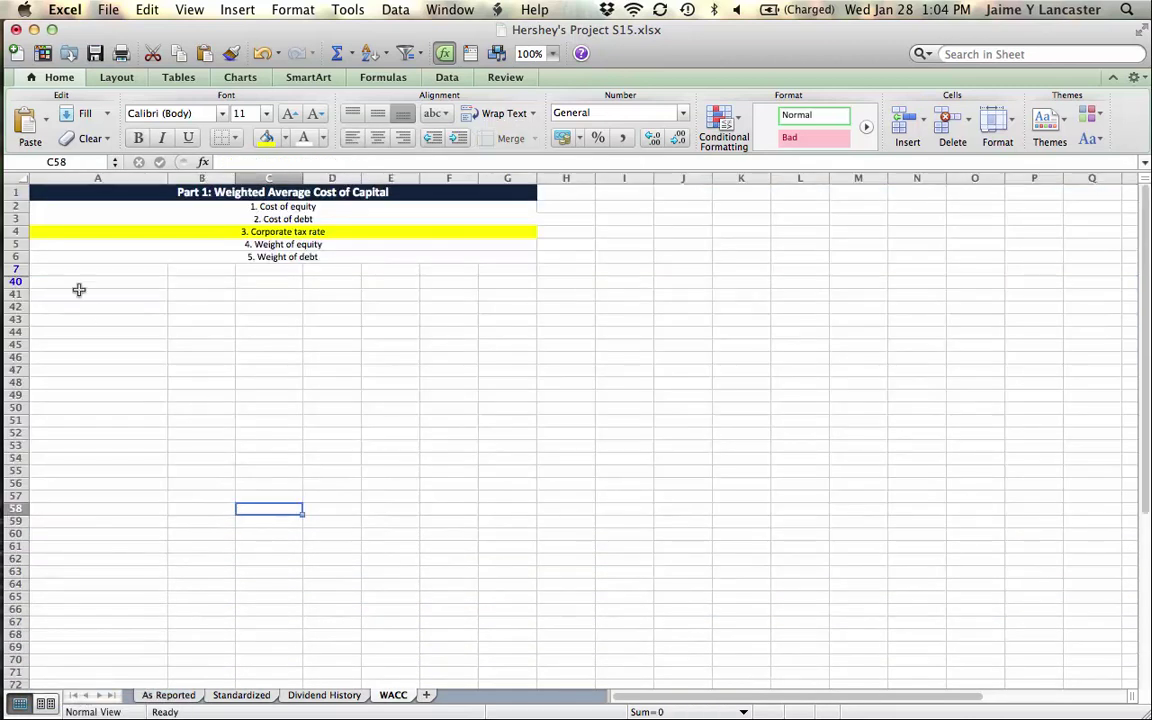
drag(68, 282, 505, 283)
Merge A40:G40 and enter the heading '3. Calculating the corporate tax rate'.
click(482, 141)
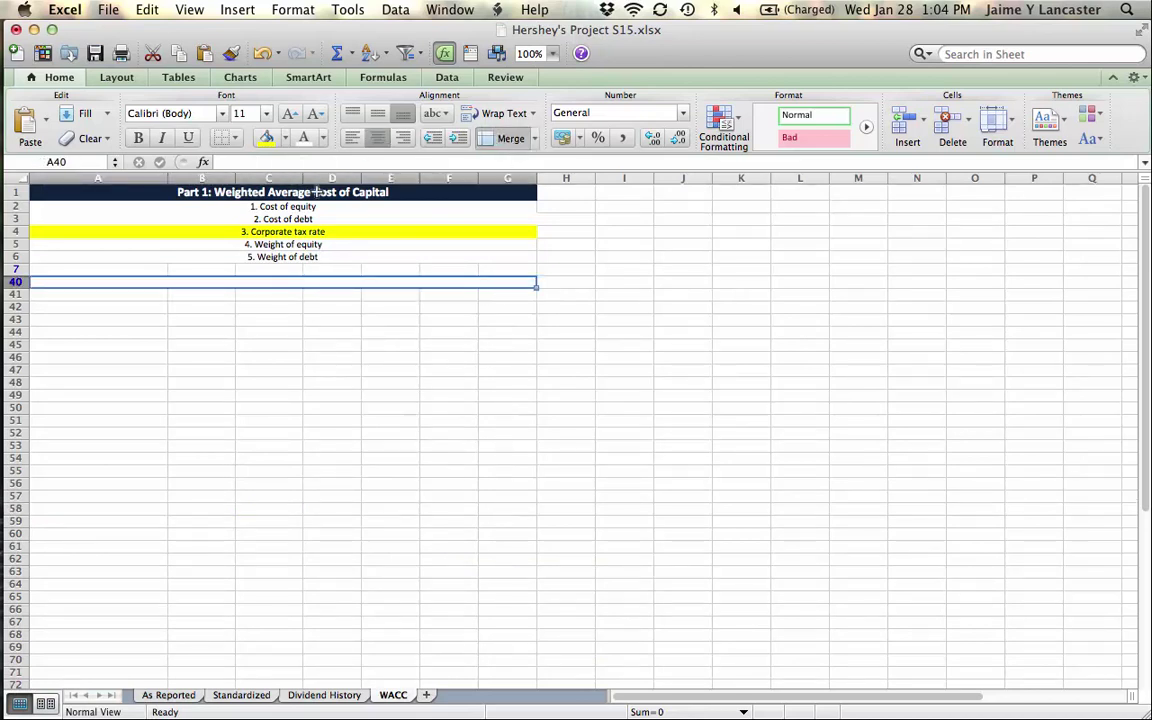
text(3)
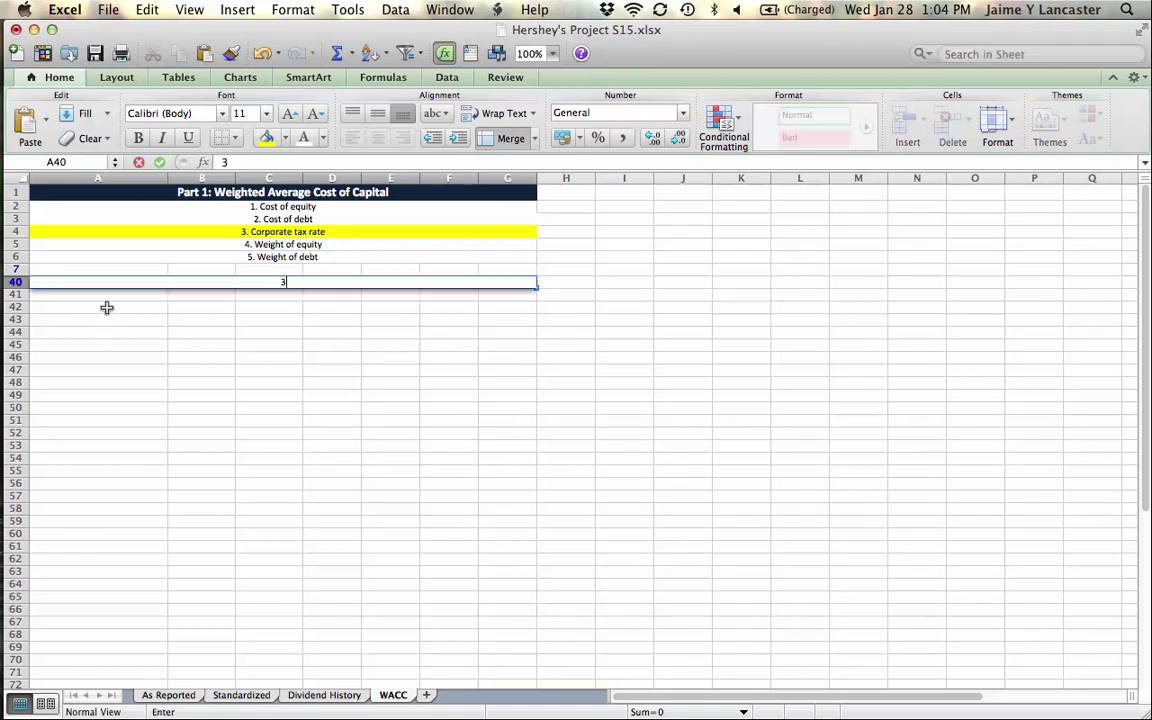
text(. Calculating the co)
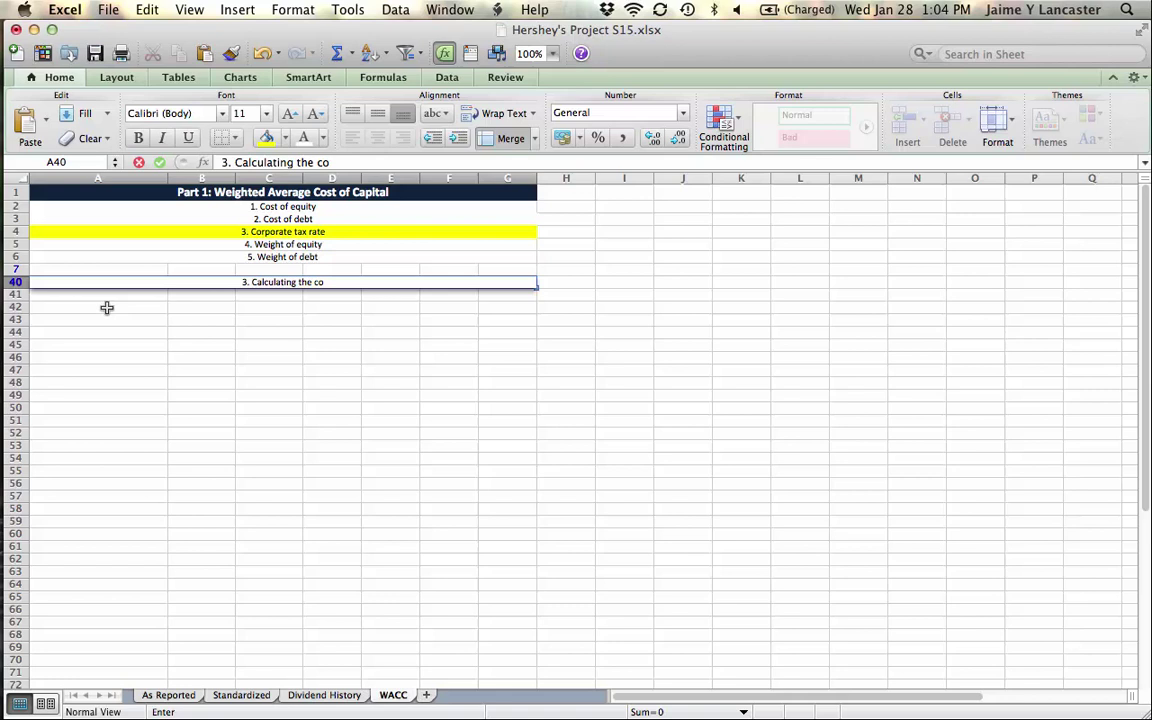
text(rporate tax rate)
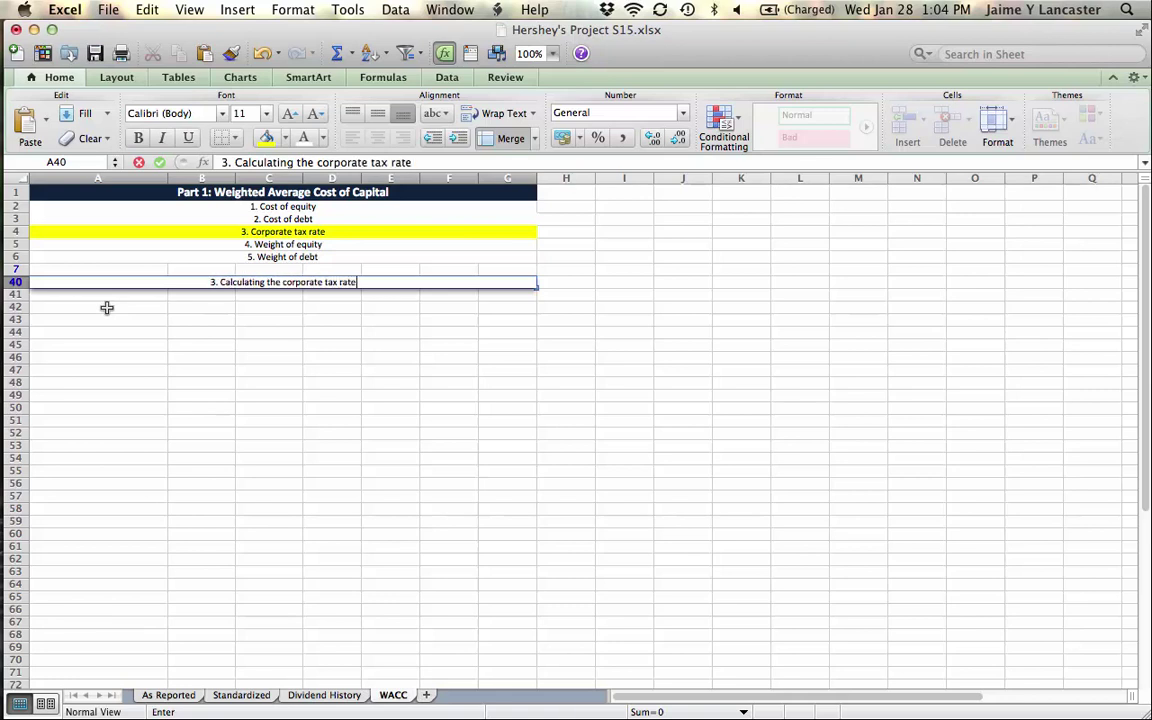
key(Return)
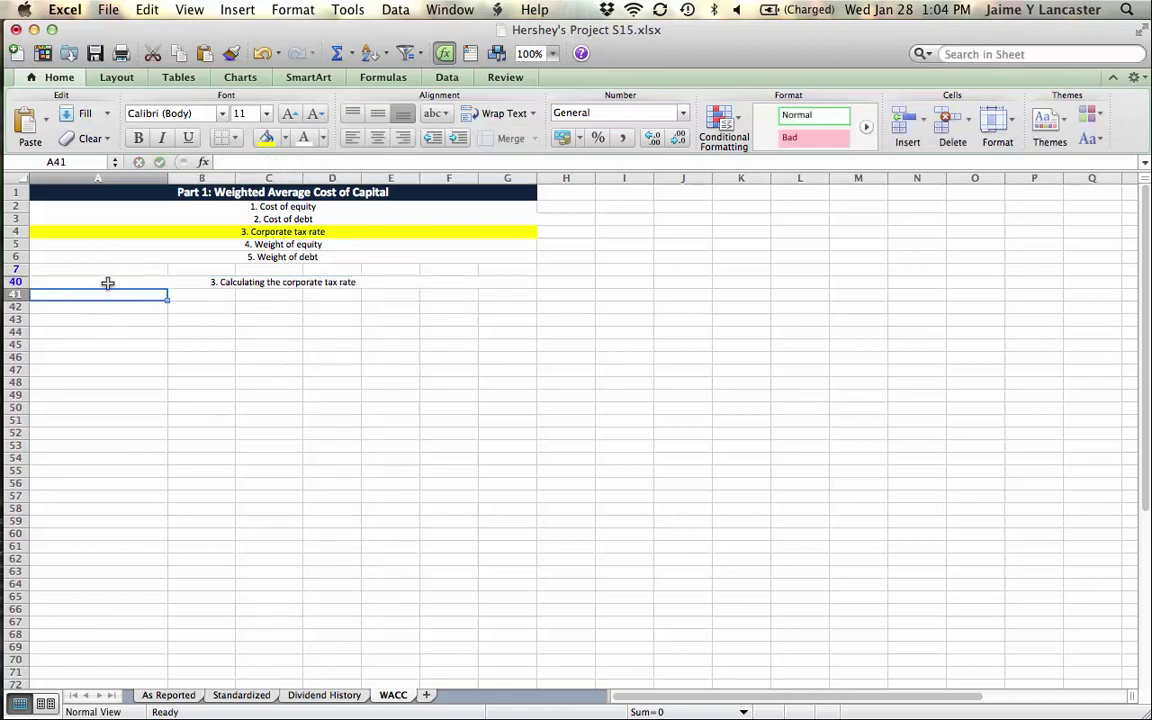
Make the heading left-aligned and bold, with a tan fill.
click(108, 282)
click(351, 139)
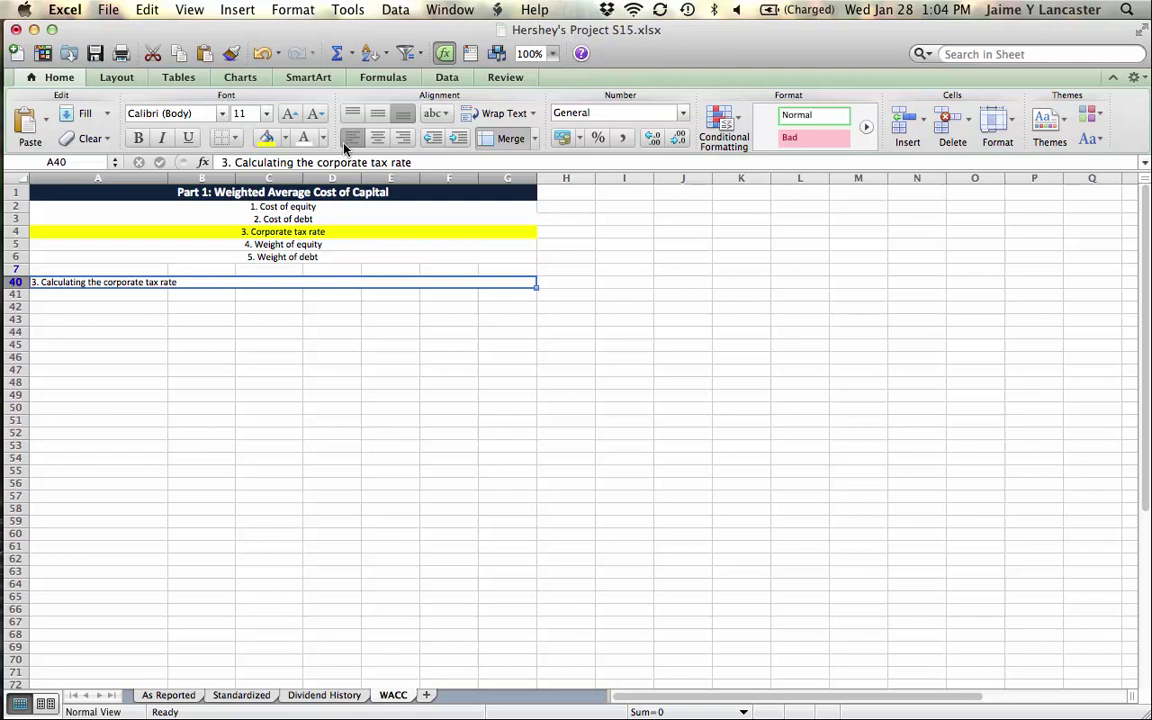
click(286, 139)
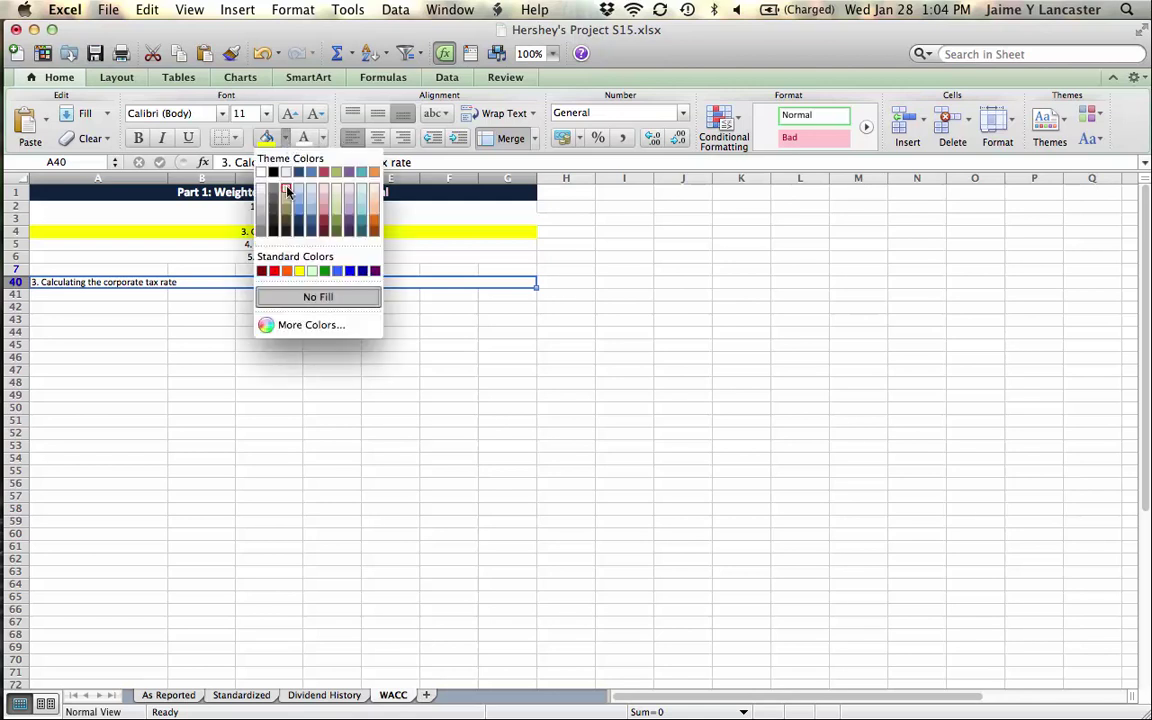
click(287, 191)
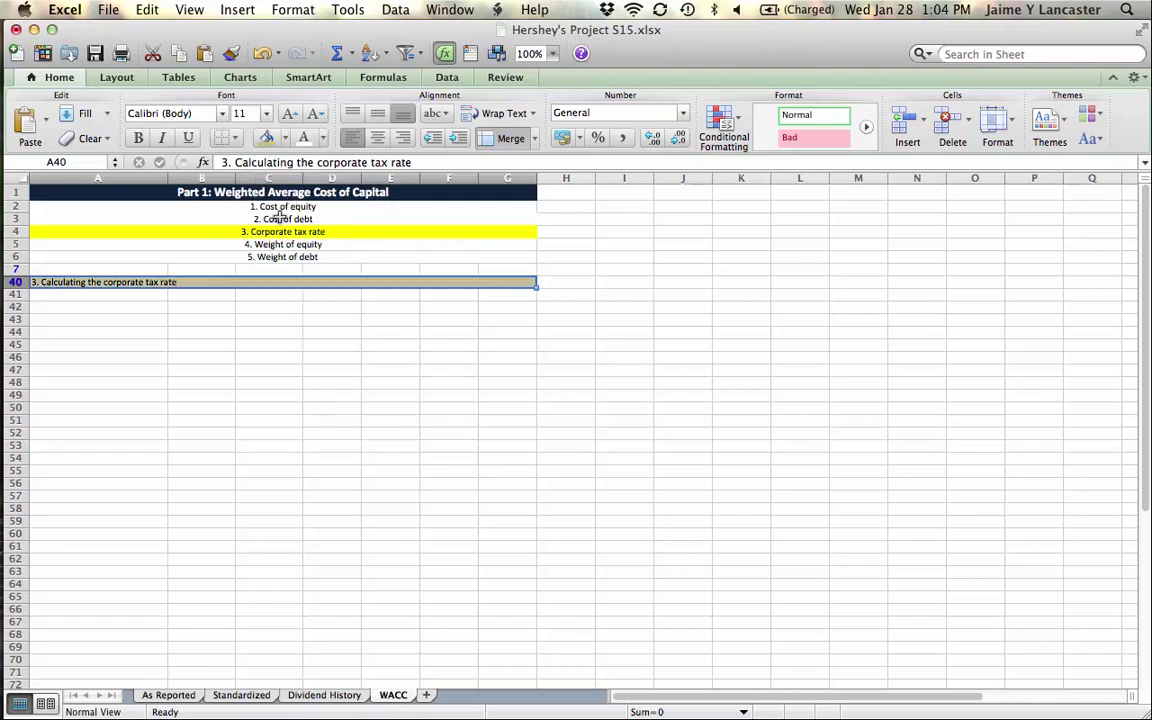
click(241, 332)
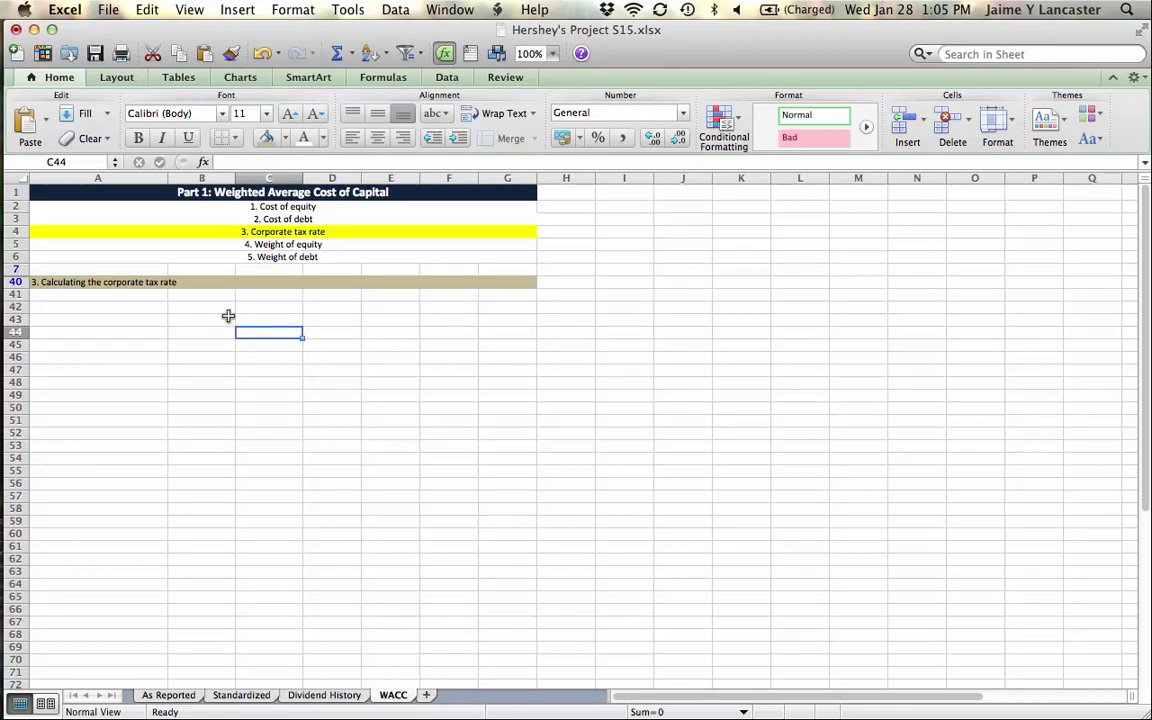
click(213, 285)
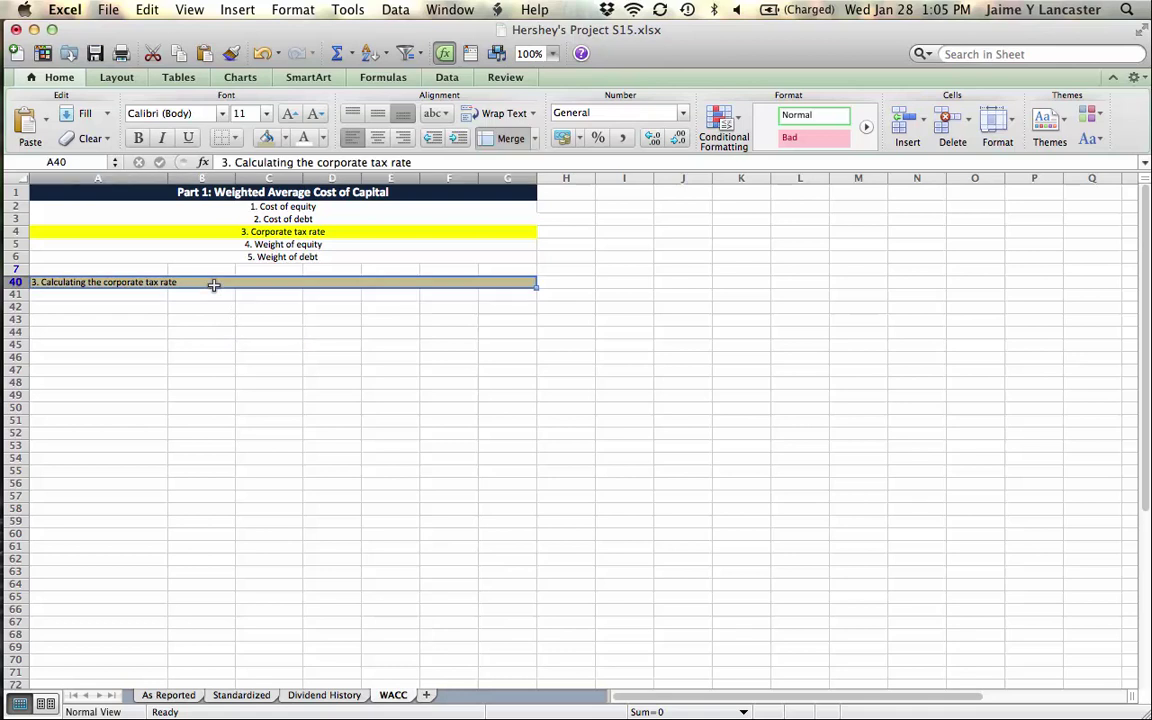
key(super+b)
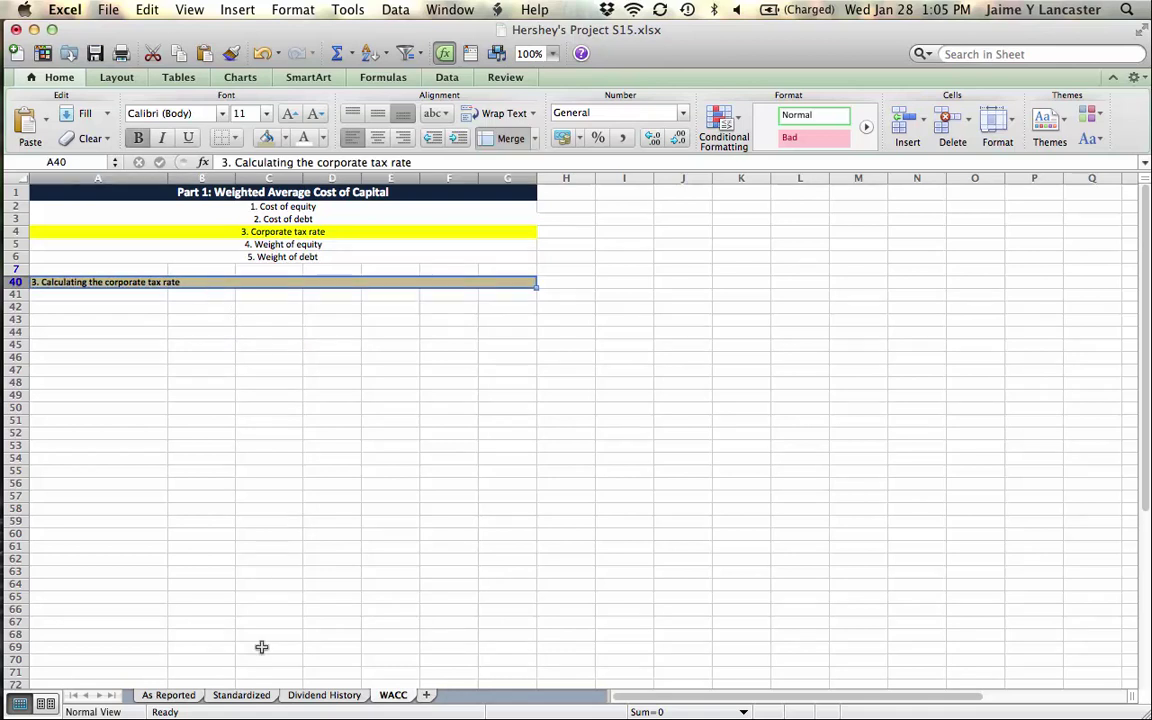
Copy A24:J25 (Earnings Before Tax and Taxation) from the Standardized sheet, then return to WACC.
click(238, 694)
click(257, 513)
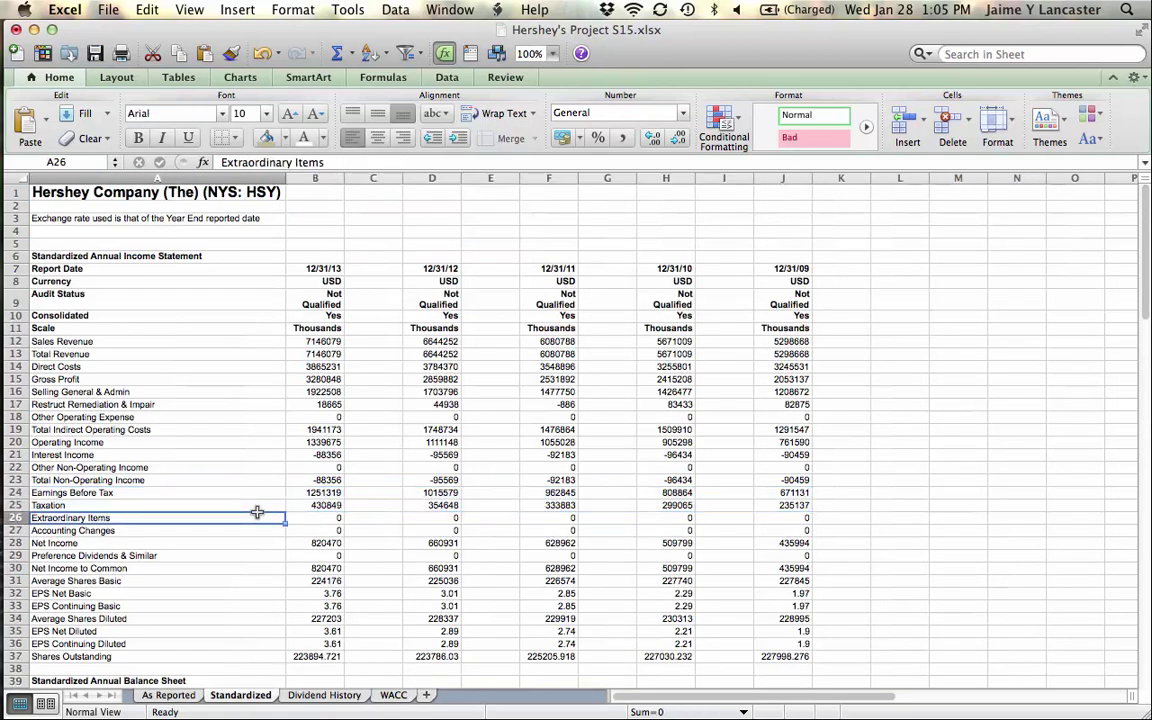
click(201, 332)
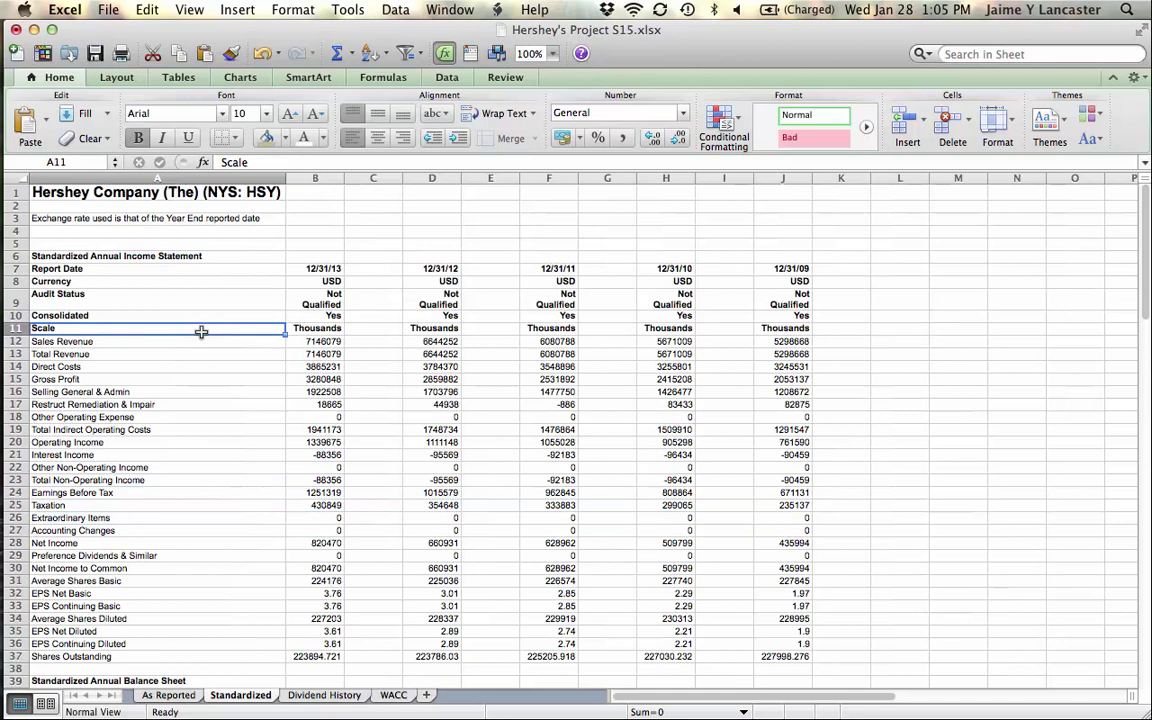
click(97, 256)
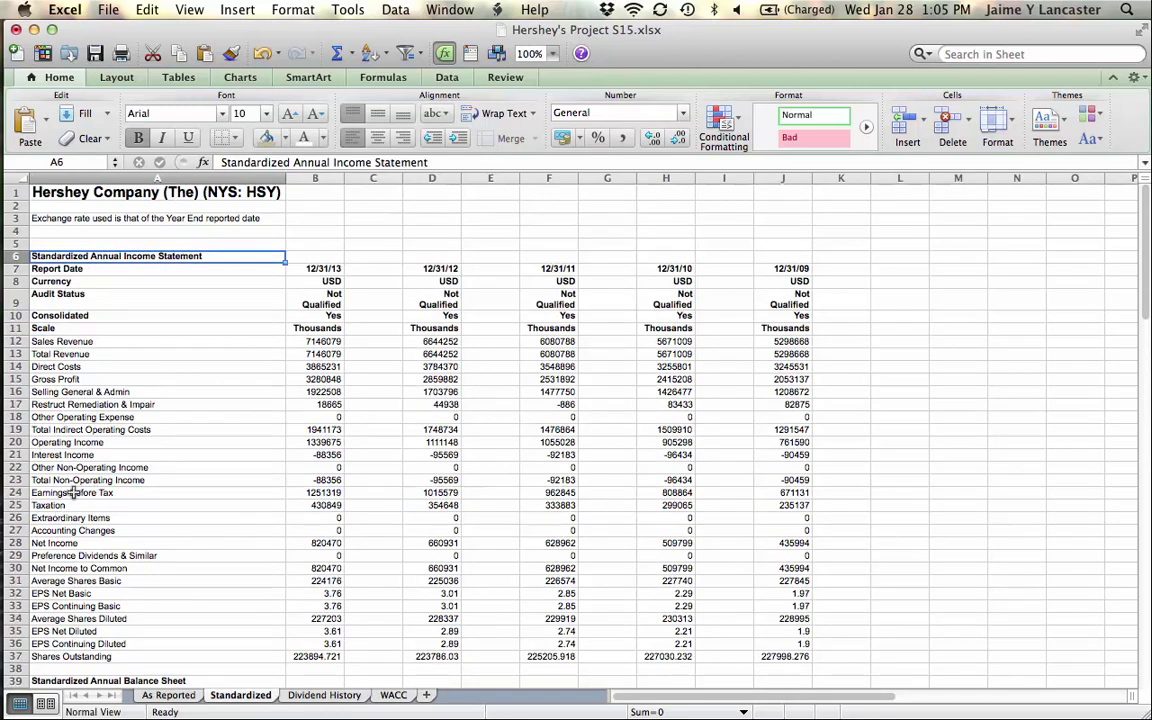
drag(72, 492, 805, 508)
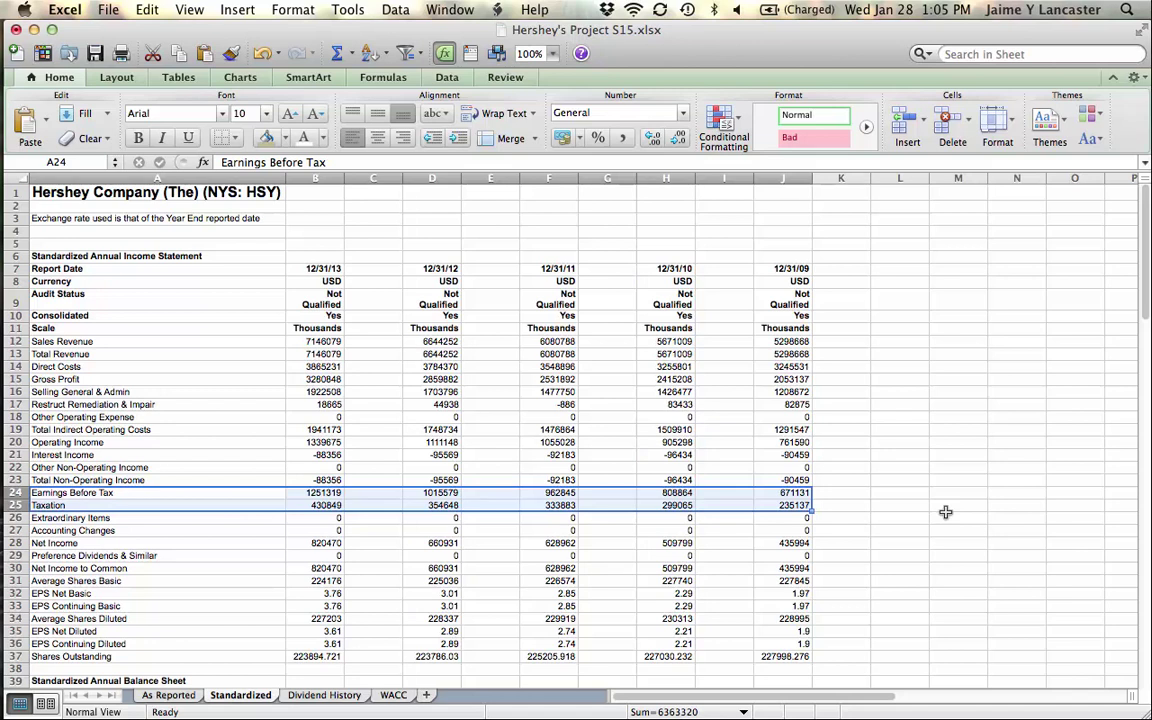
key(super+c)
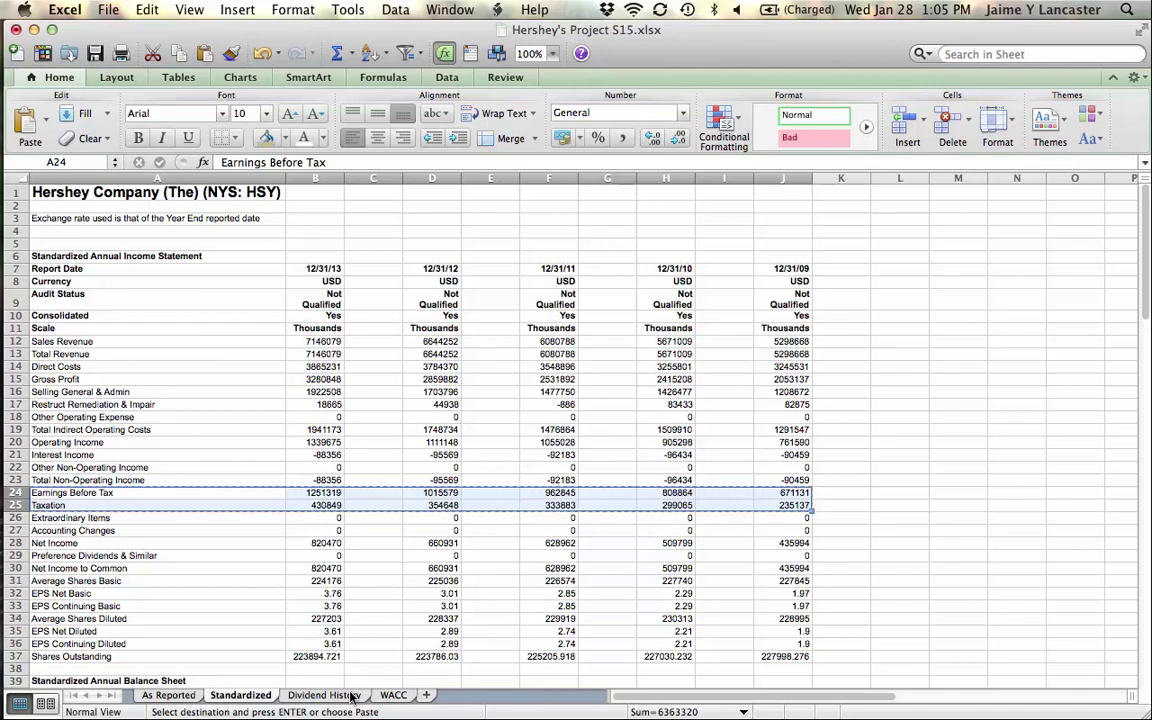
click(390, 695)
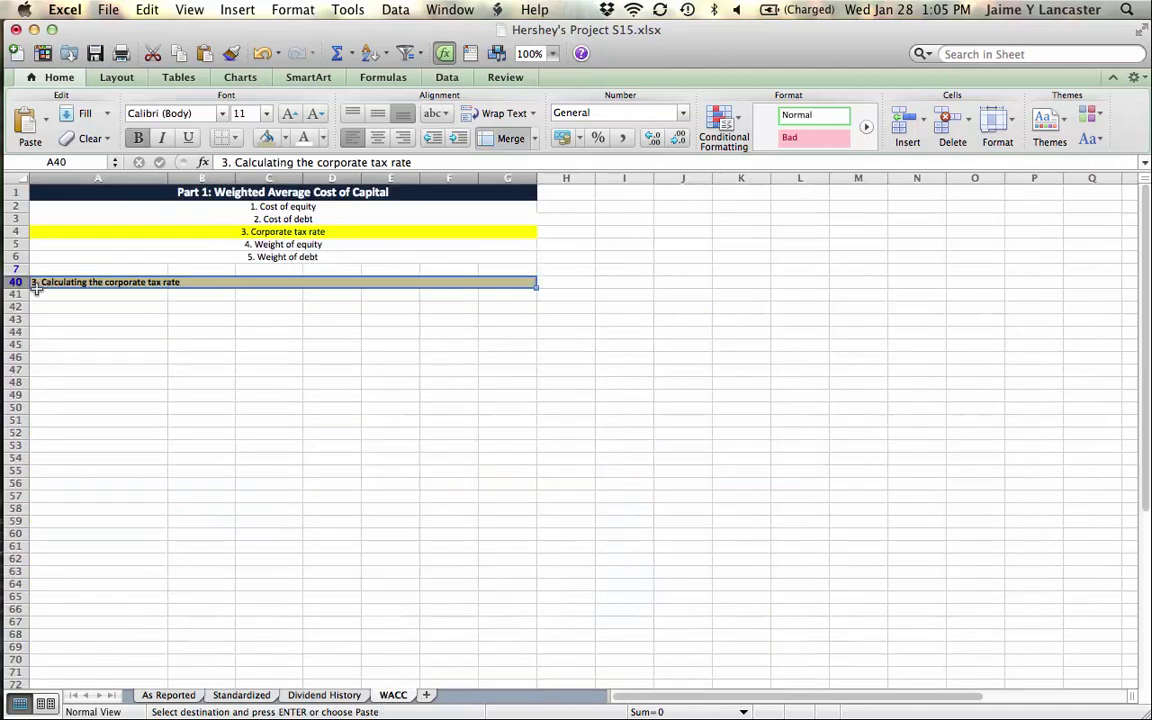
Paste the copied Earnings Before Tax and Taxation rows at A42.
click(54, 310)
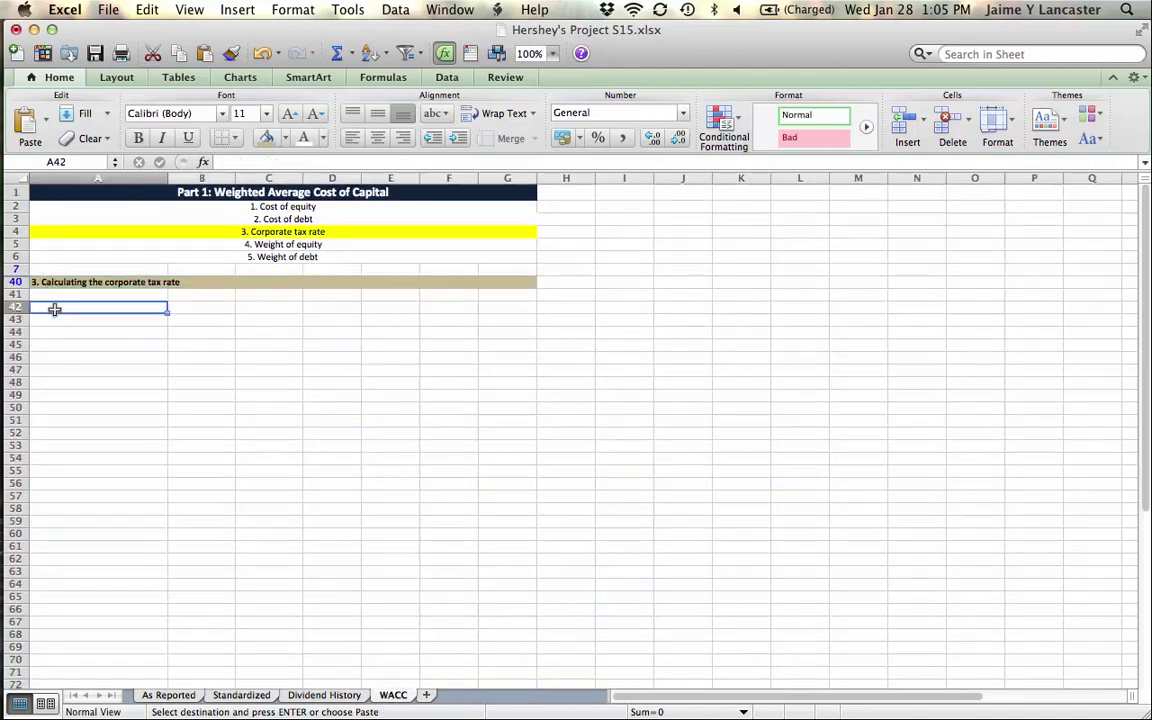
key(super+v)
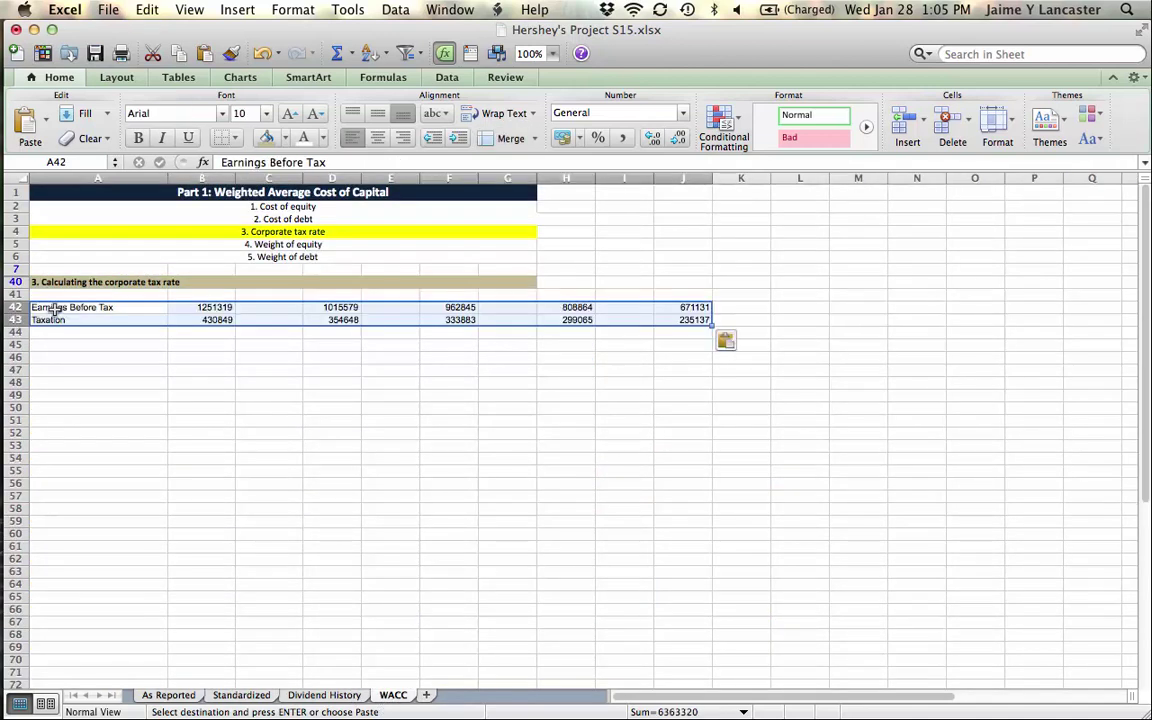
click(200, 408)
Select the empty gap cells in columns C, E, G and I of rows 41–44.
drag(284, 297, 275, 328)
drag(377, 298, 383, 330)
drag(503, 298, 506, 333)
drag(620, 296, 620, 332)
Delete the empty gap cells, shifting the figures left into contiguous columns B–F.
right_click(620, 332)
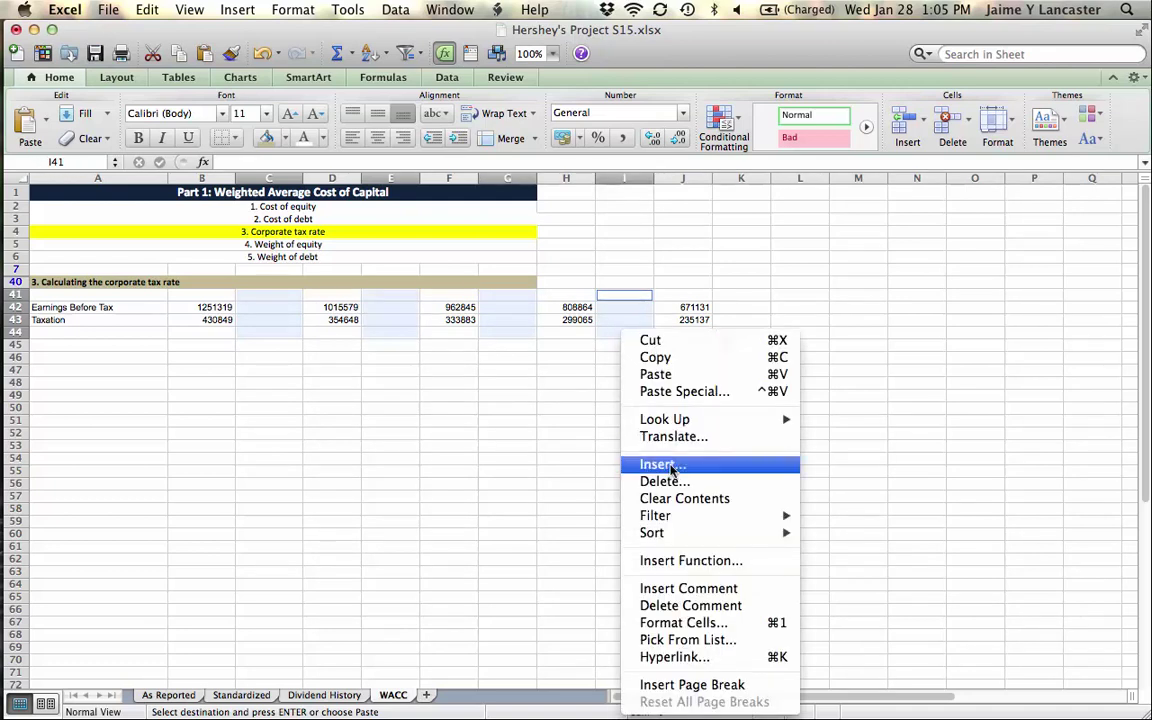
click(672, 480)
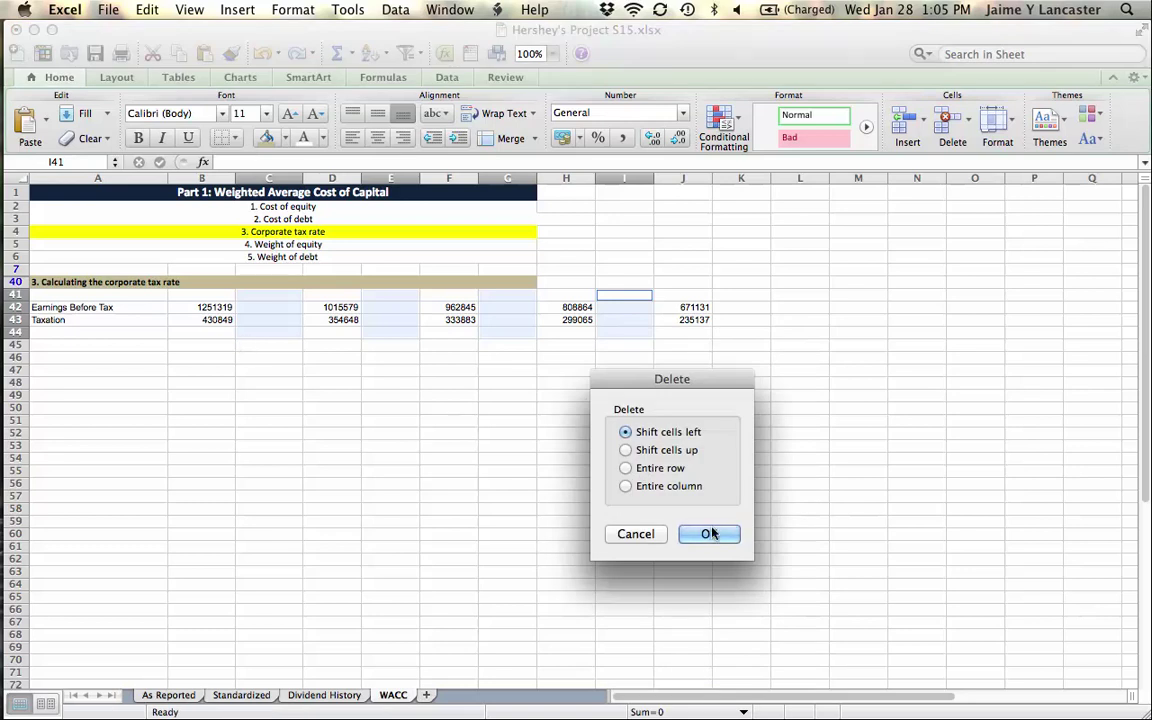
click(703, 532)
Enter 2014 in B41 and fill =B41-1 across to F41 for years 2013–2010.
click(218, 295)
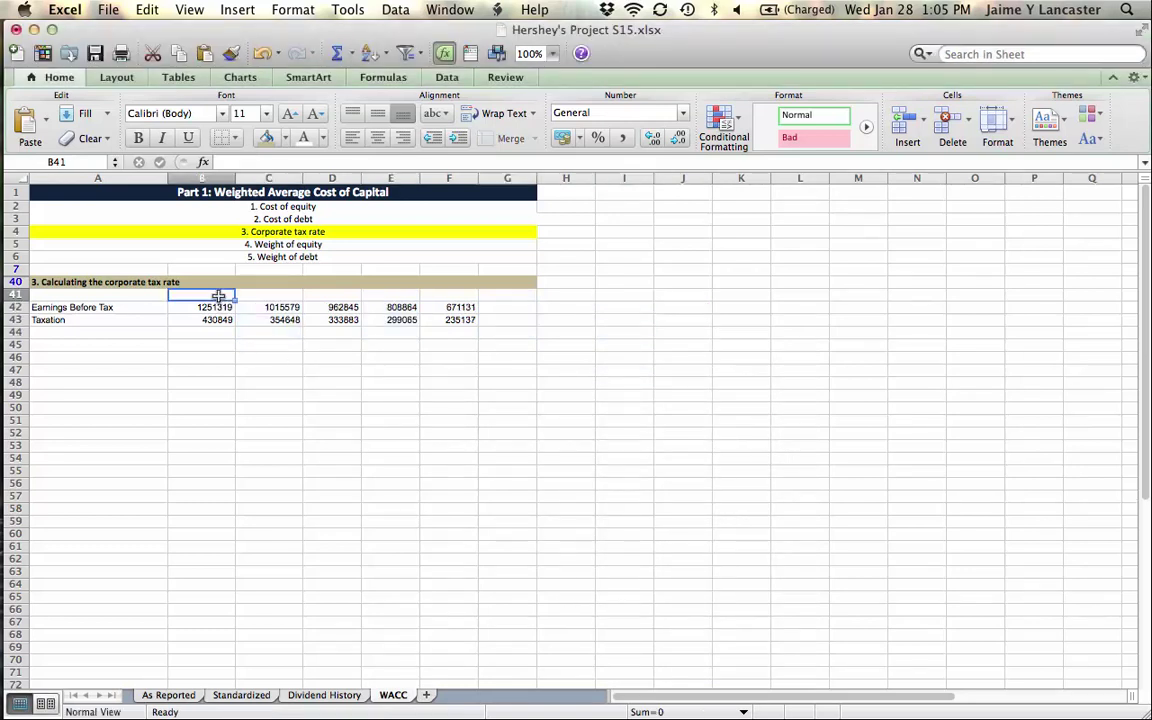
text(2014)
key(Return)
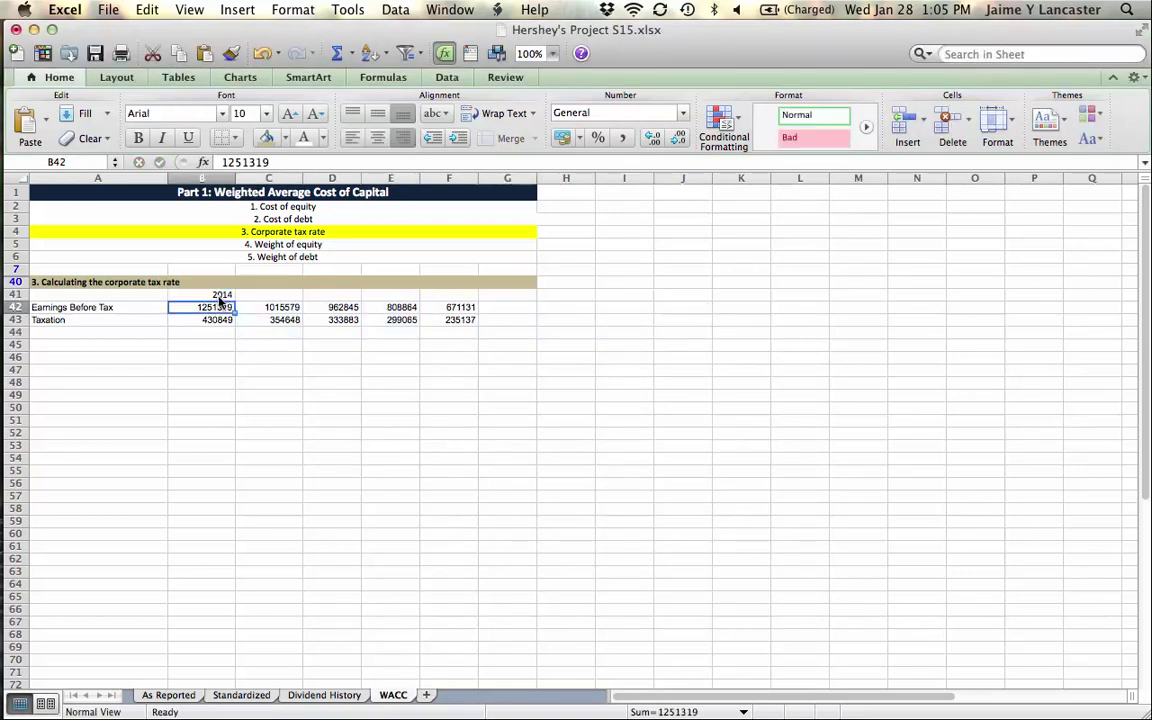
click(218, 295)
key(Right)
text(=)
click(220, 296)
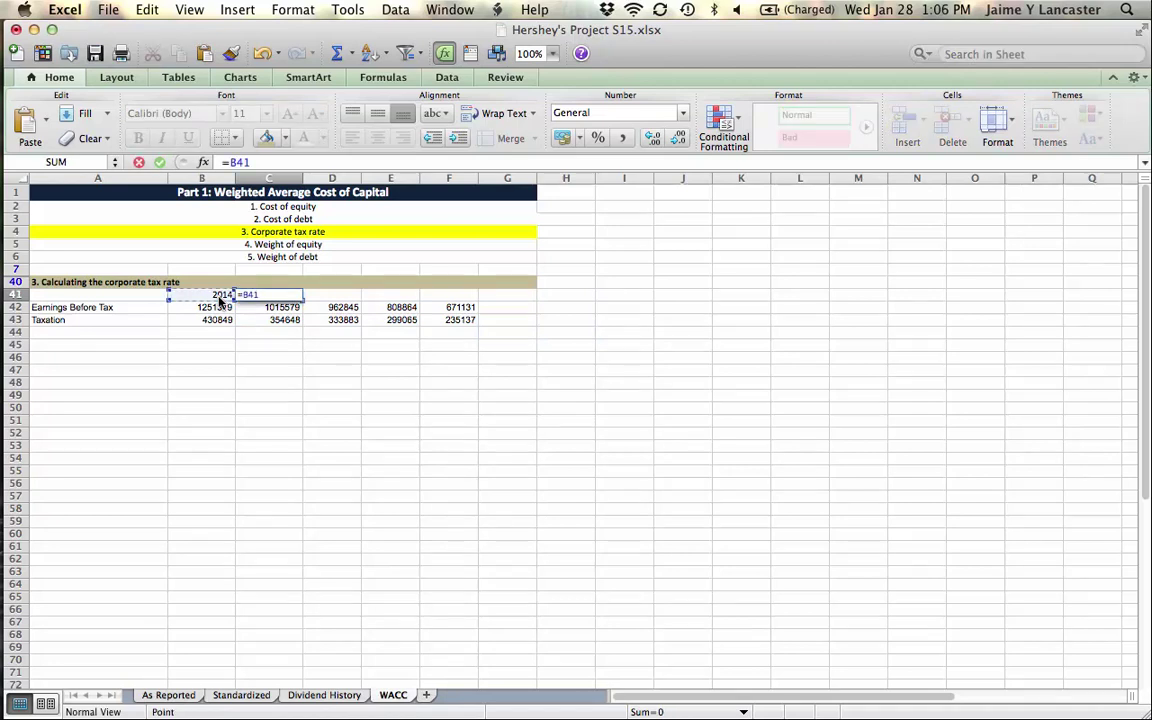
text(-1)
key(Return)
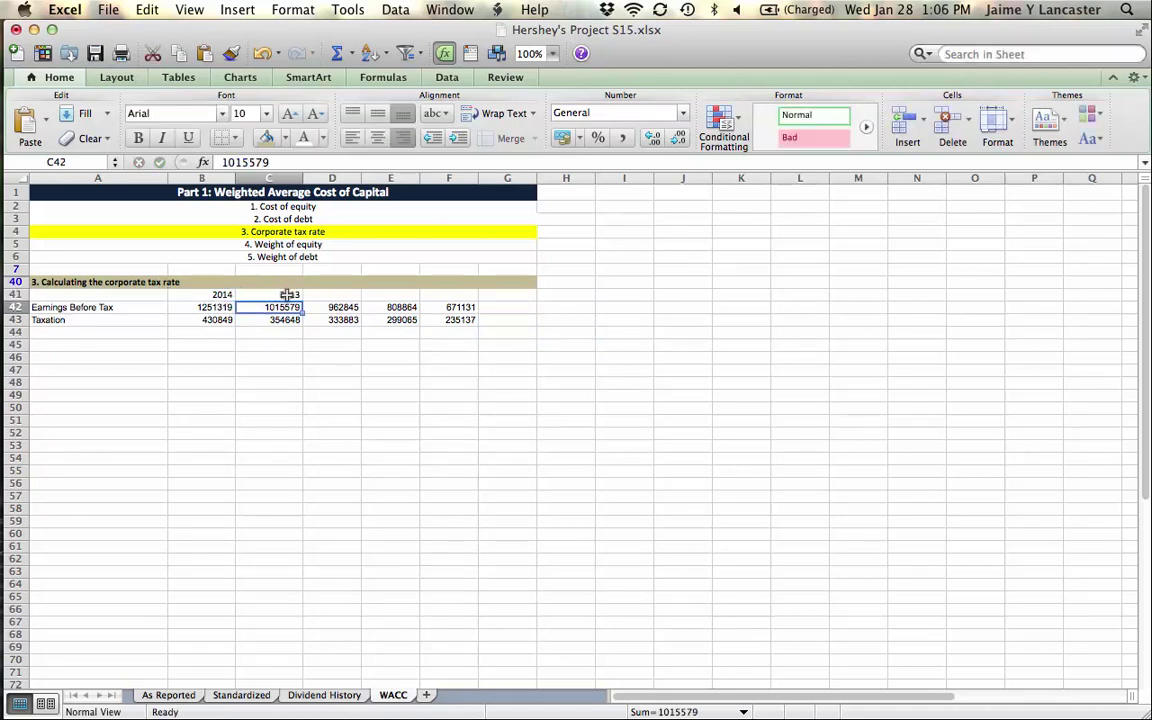
click(287, 293)
drag(302, 296, 478, 298)
Make the year headings in B41:F41 bold and centred.
drag(192, 294, 428, 295)
key(super+b)
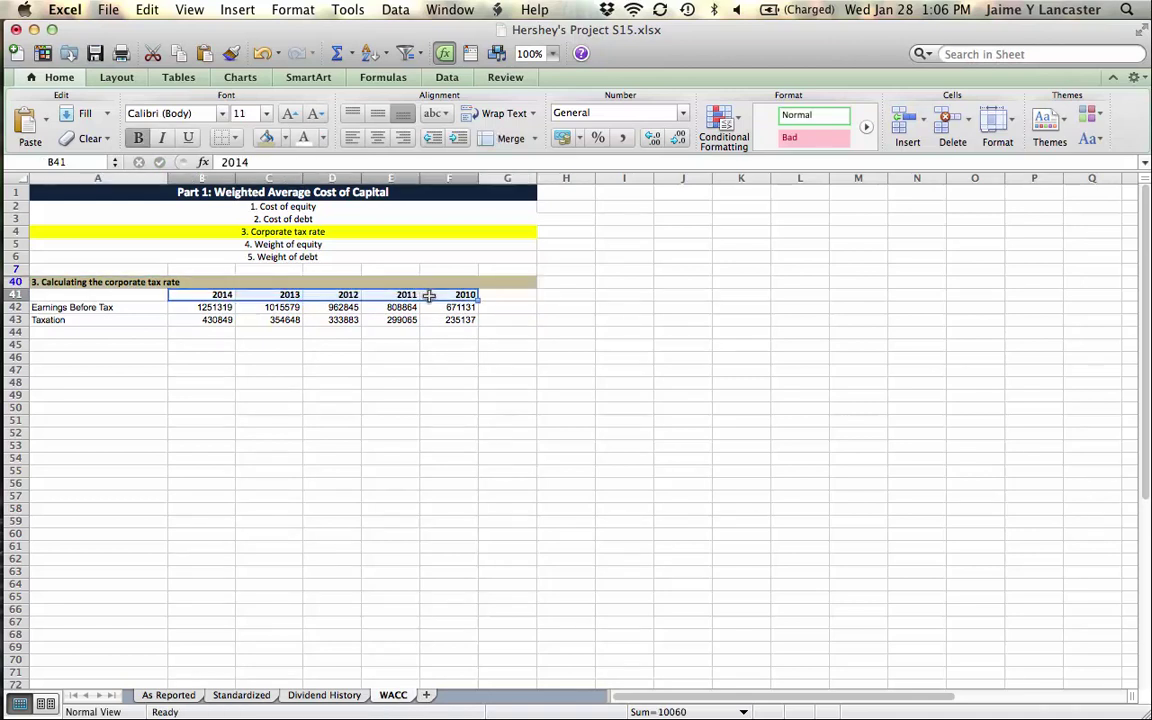
click(378, 138)
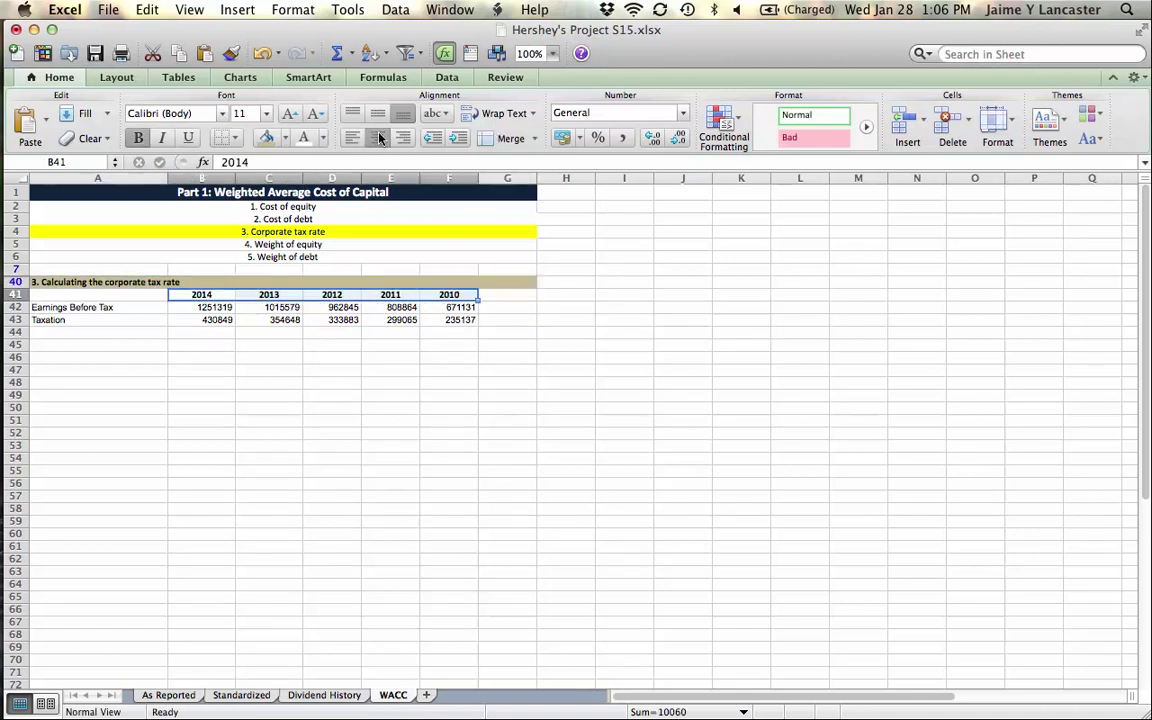
click(350, 358)
Label A44 'Income tax rate (Tc)' and enter =B43/B42 in B44.
click(126, 333)
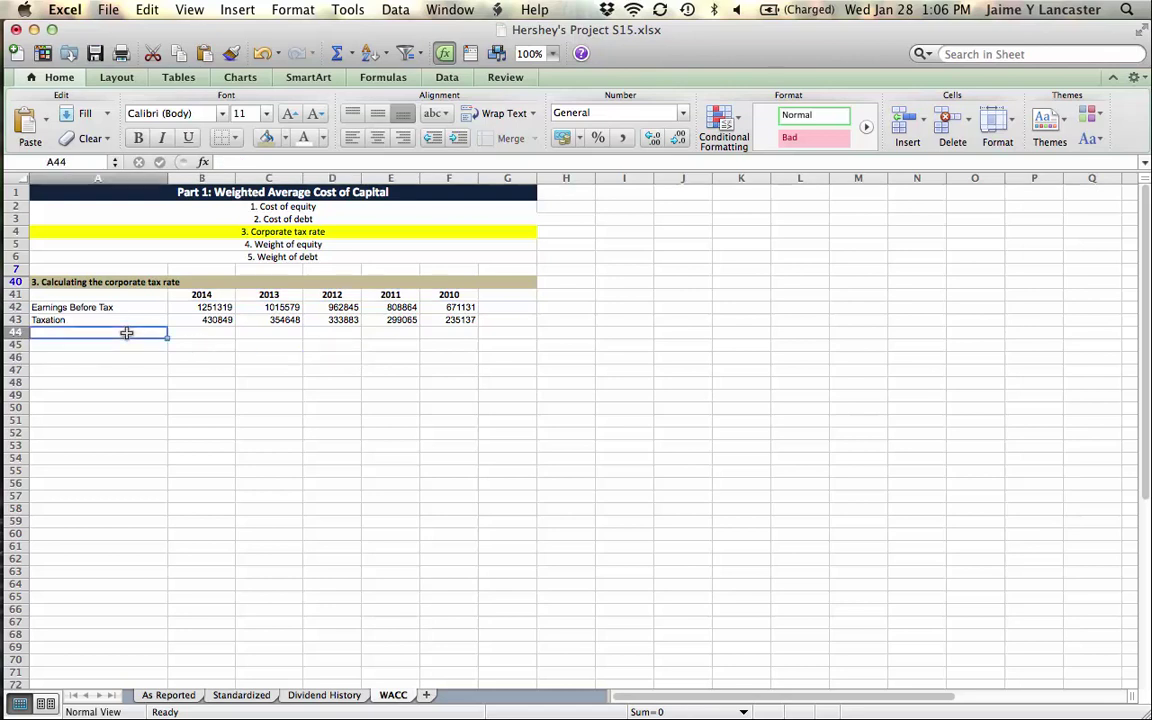
text(IN)
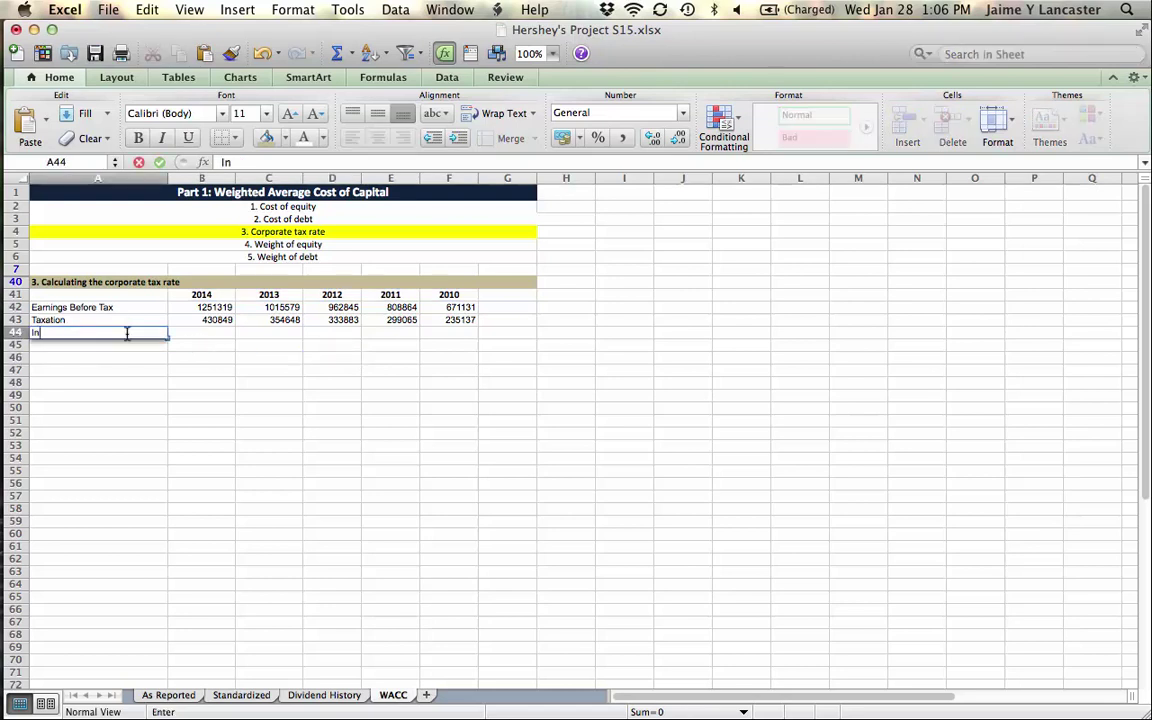
text(come tax r)
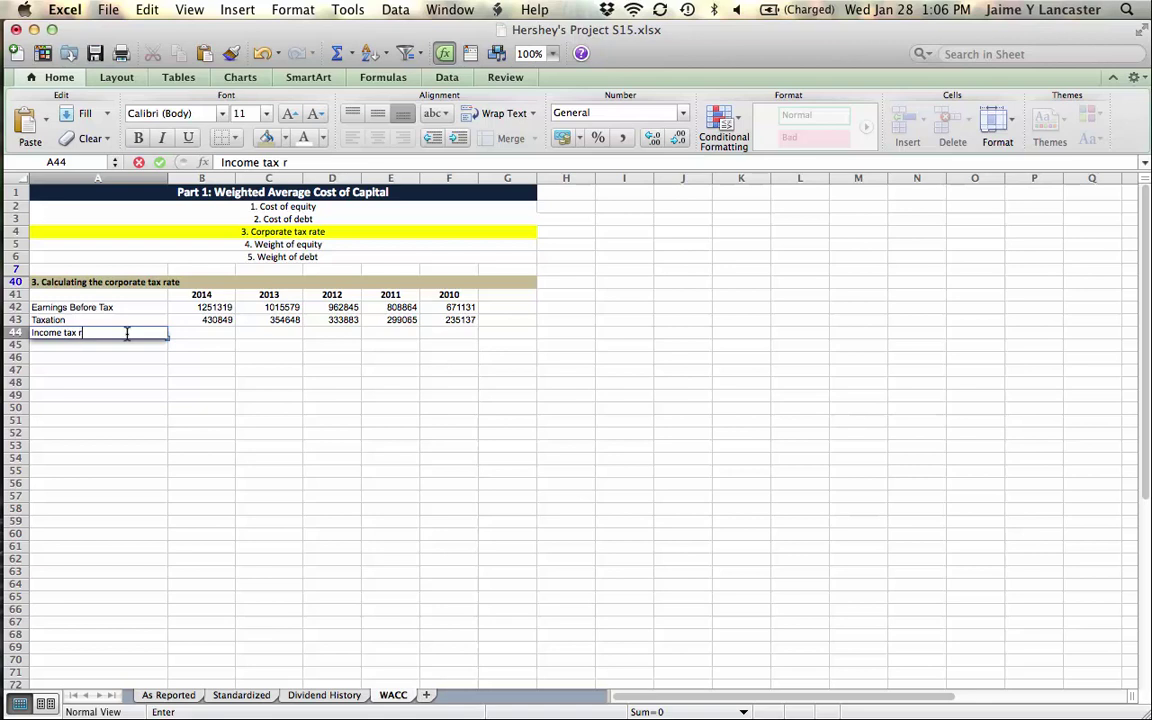
text(ate (Tc))
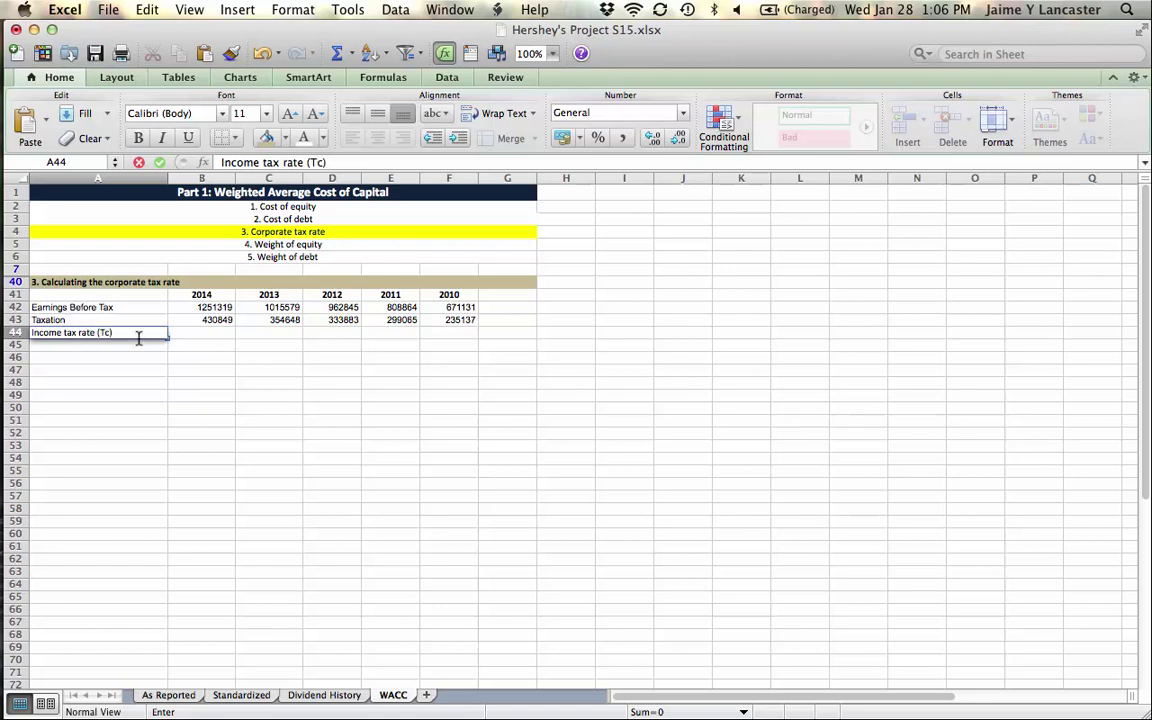
click(209, 337)
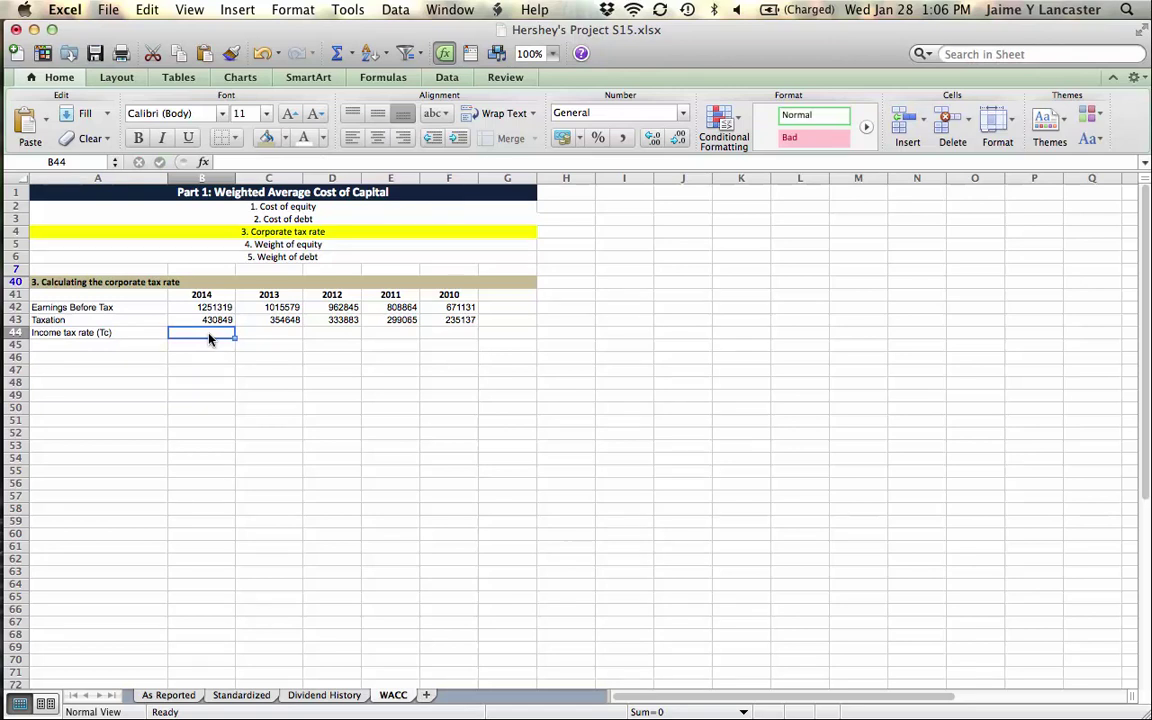
text(=)
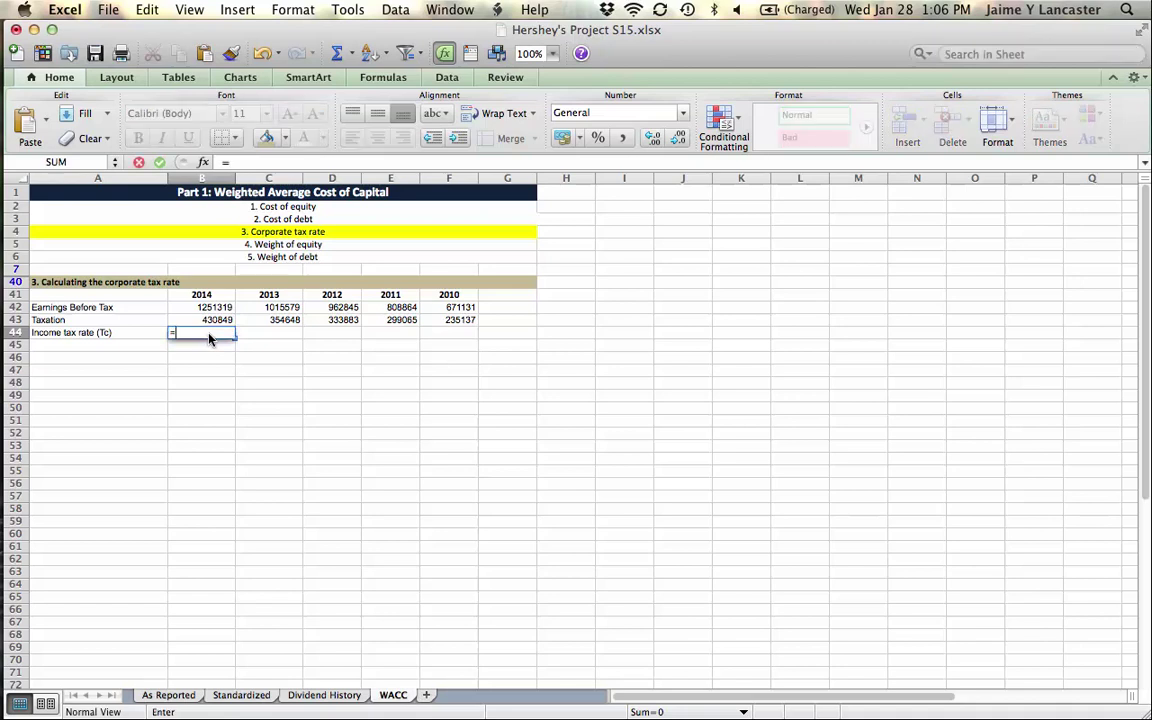
click(206, 319)
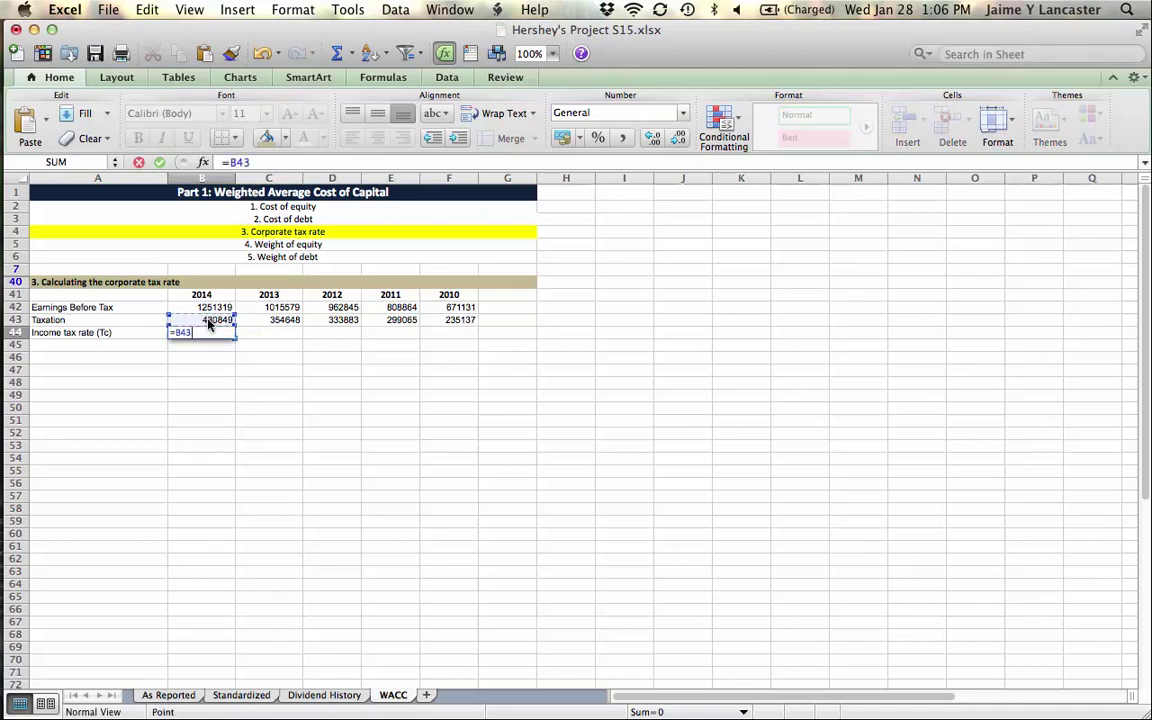
text(/)
click(204, 307)
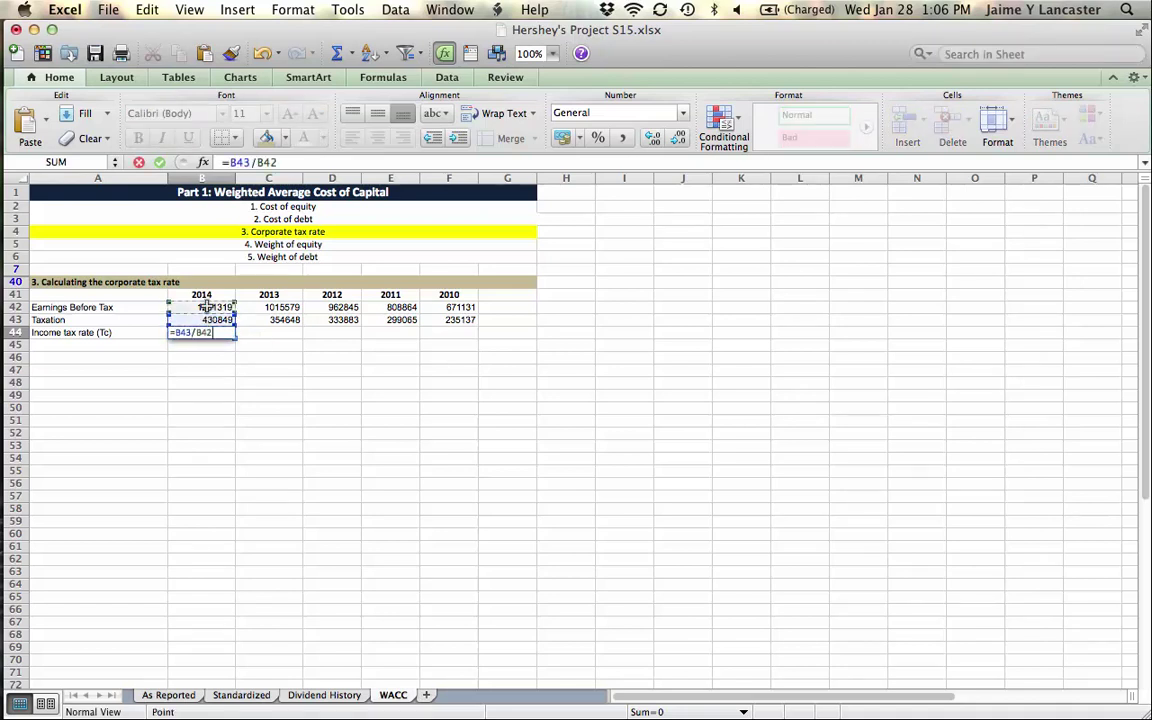
key(Return)
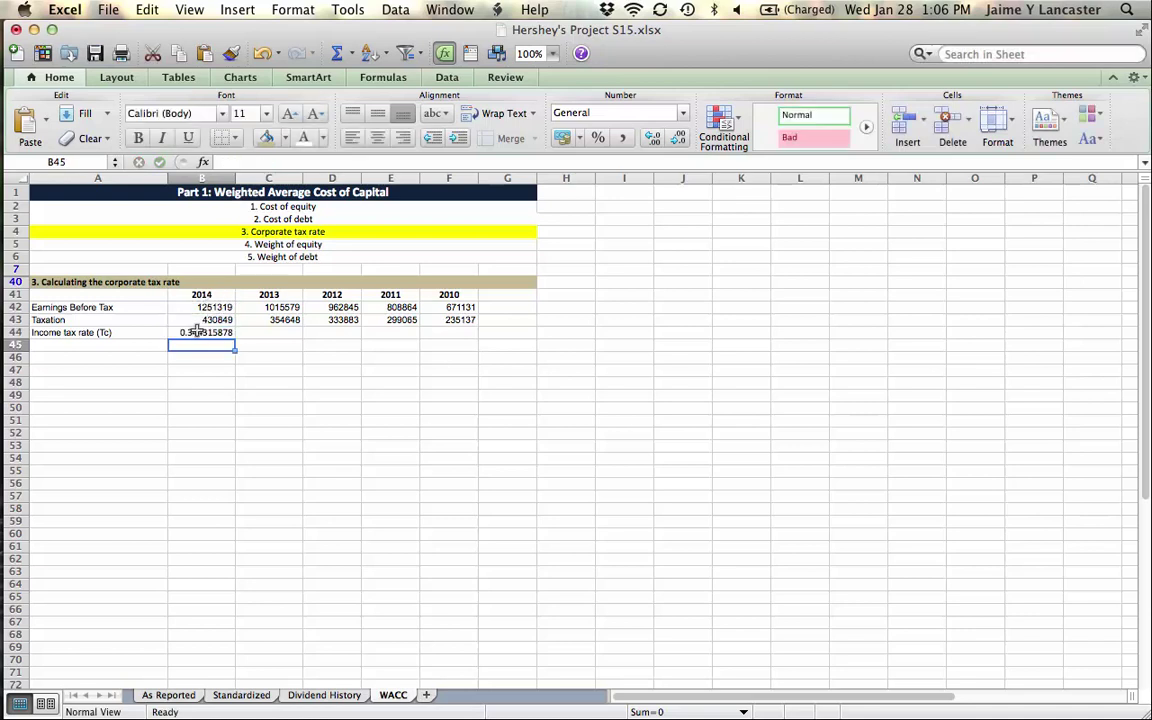
Format B44 as a percentage and fill it to F44: 34%, 35%, 35%, 37%, 35%.
click(195, 335)
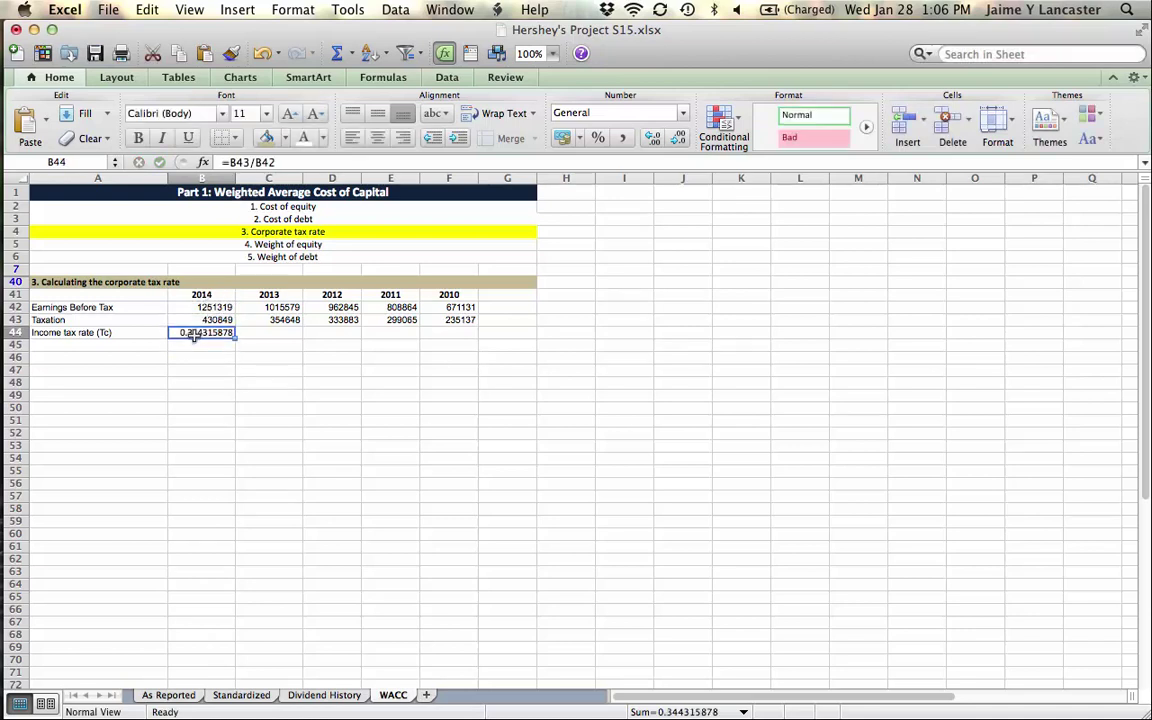
click(598, 138)
click(348, 407)
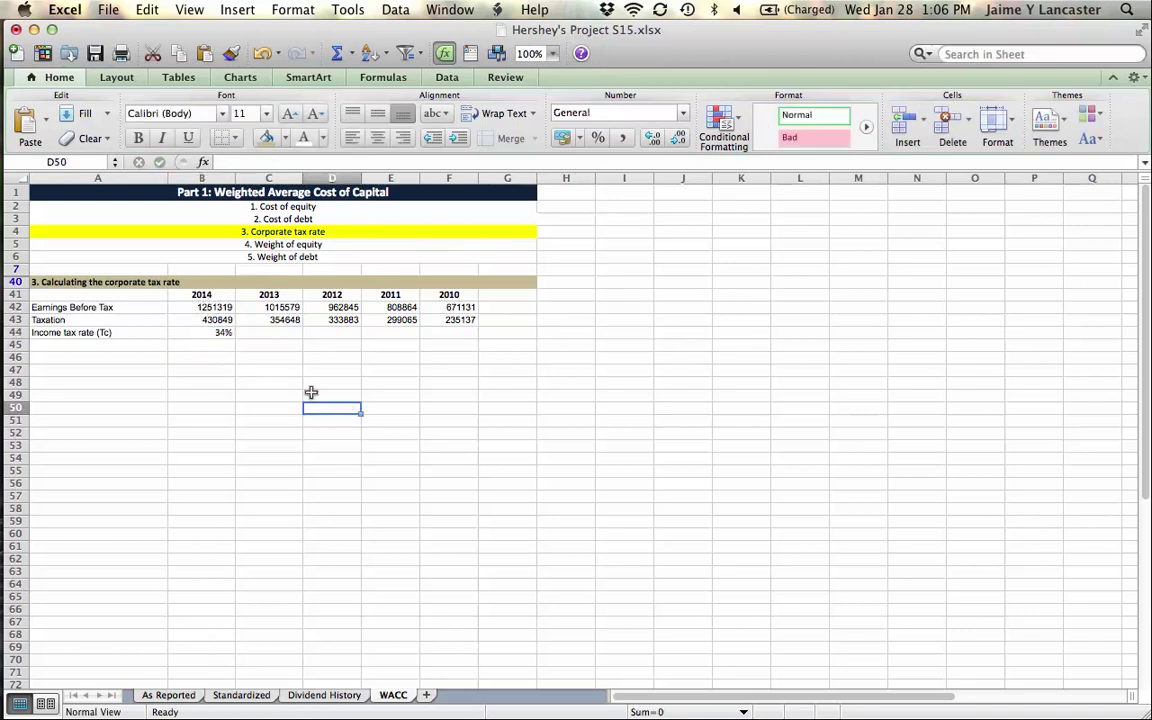
click(215, 333)
drag(234, 338, 460, 348)
click(432, 431)
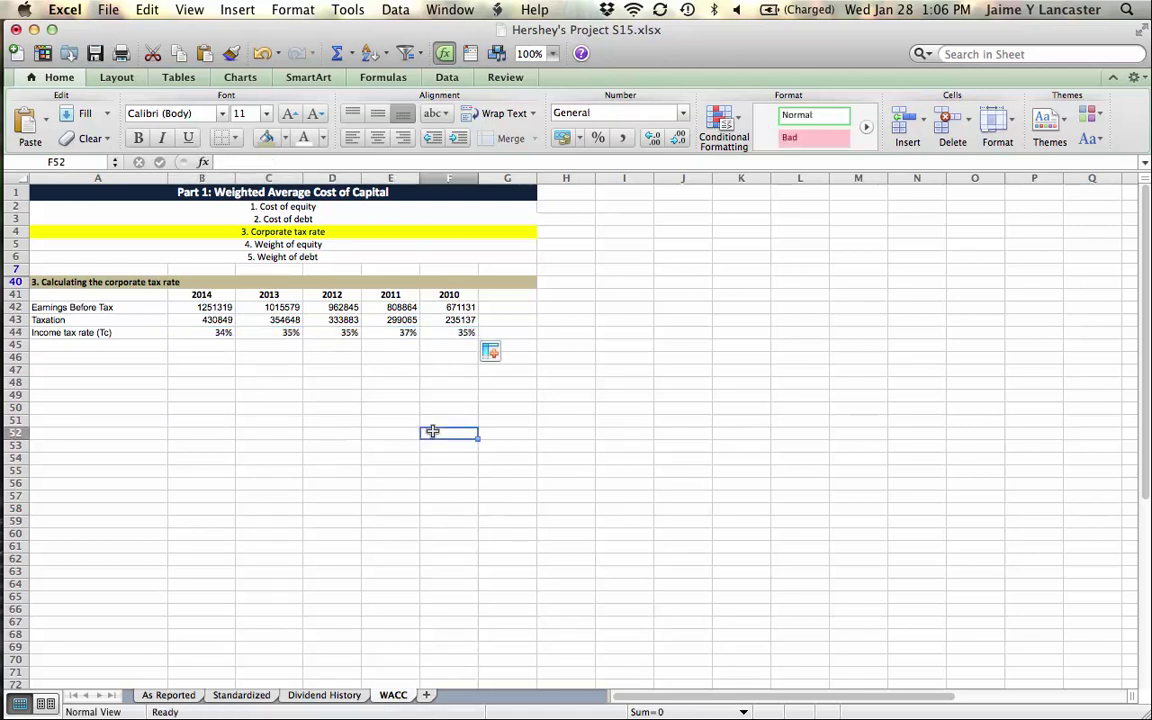
drag(217, 333, 458, 335)
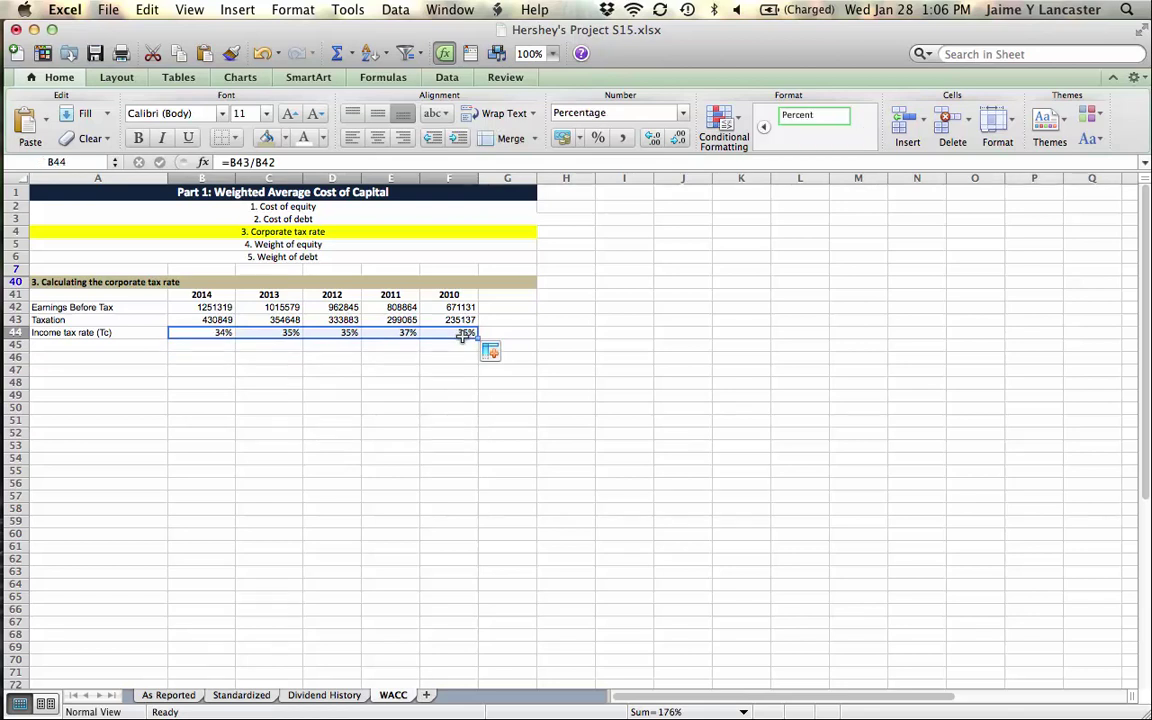
click(372, 506)
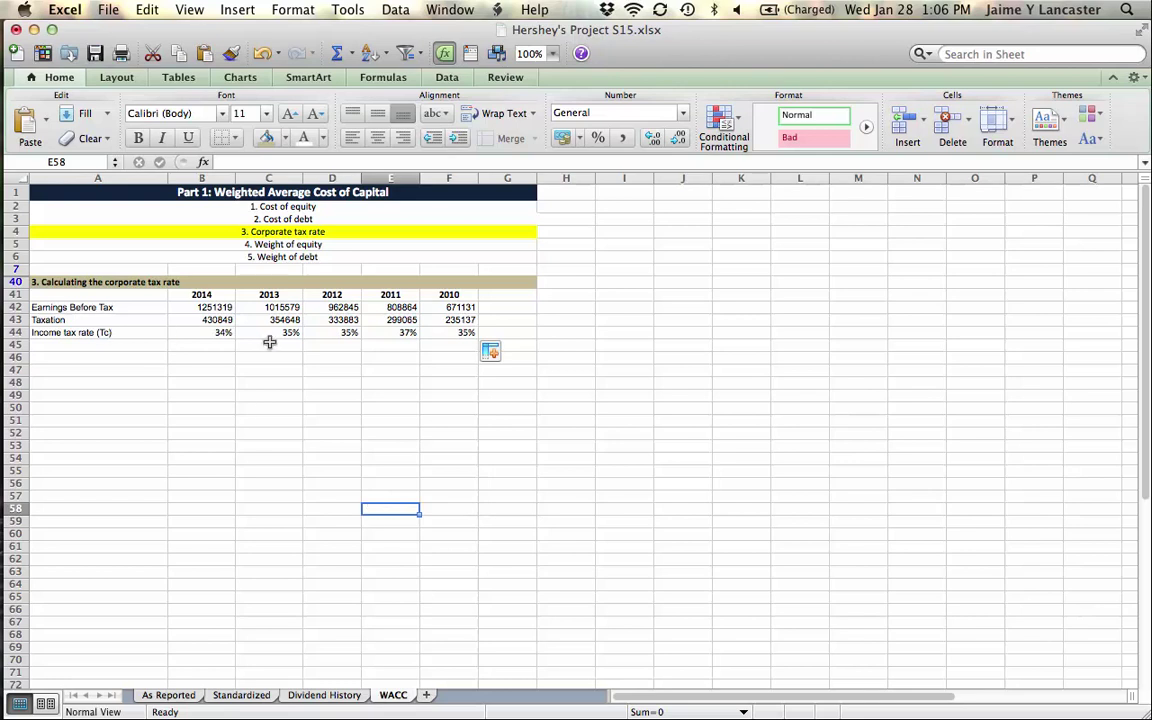
Label A45 'Tc' and enter =AVERAGE(B44:F44) in B45.
click(144, 347)
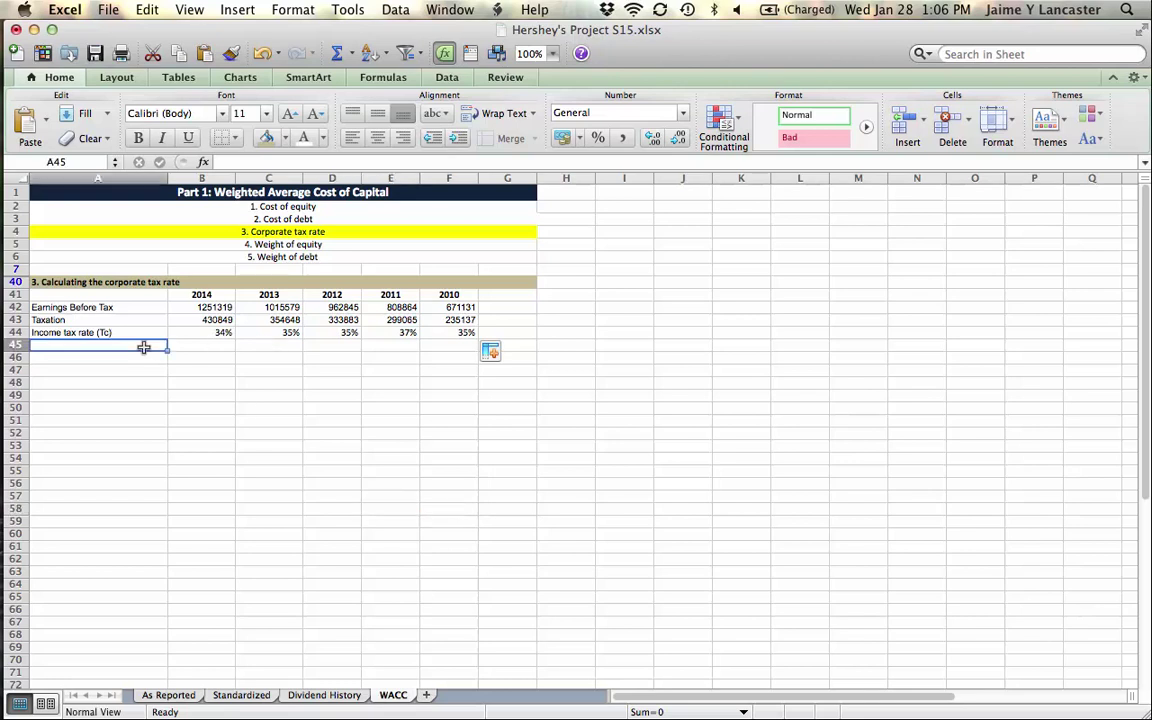
text(Tc)
key(Tab)
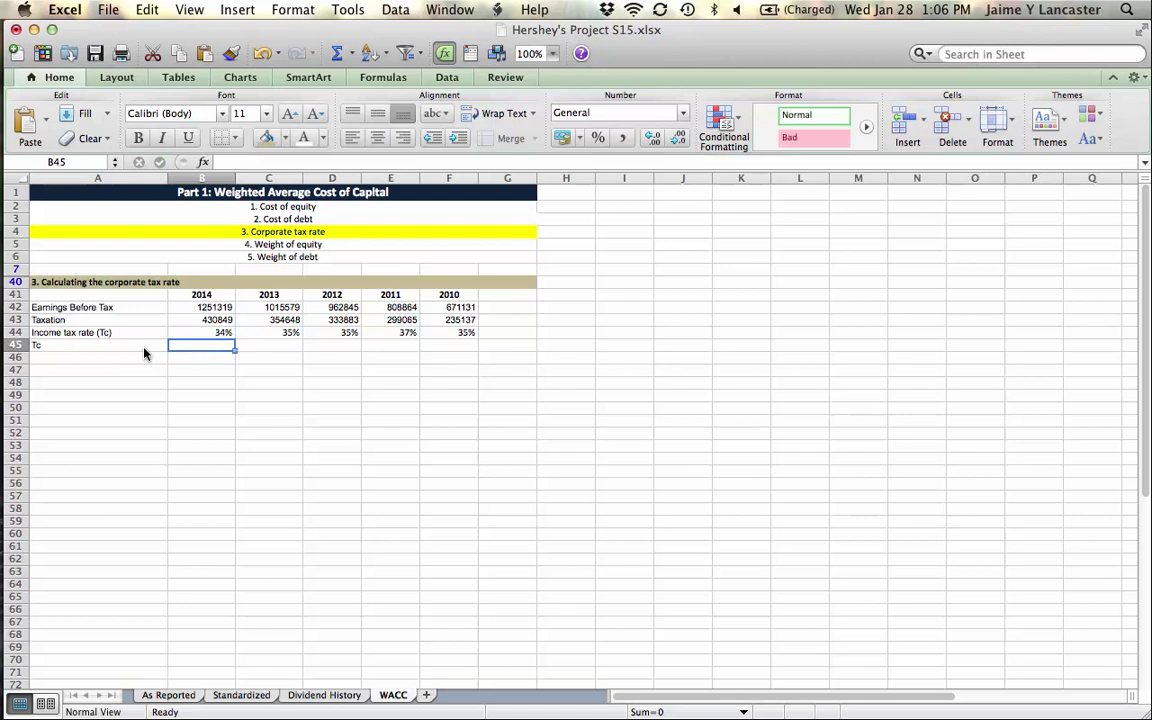
text(=average)
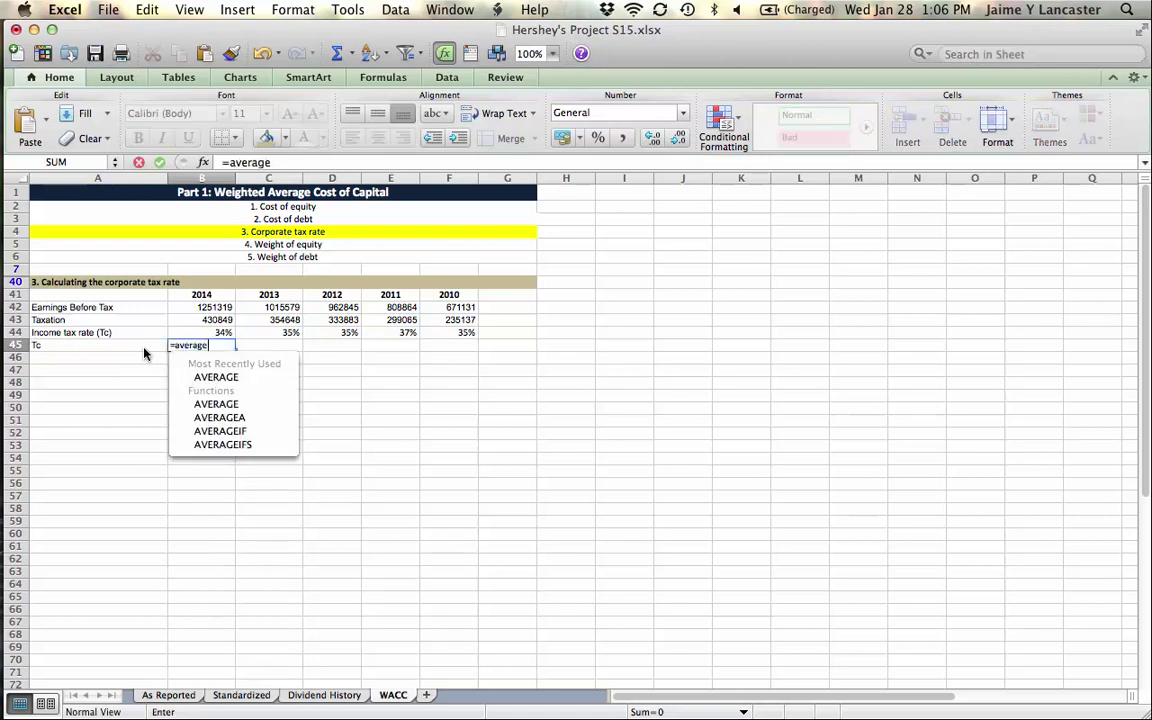
text(()
click(213, 332)
drag(213, 332, 444, 332)
key(Return)
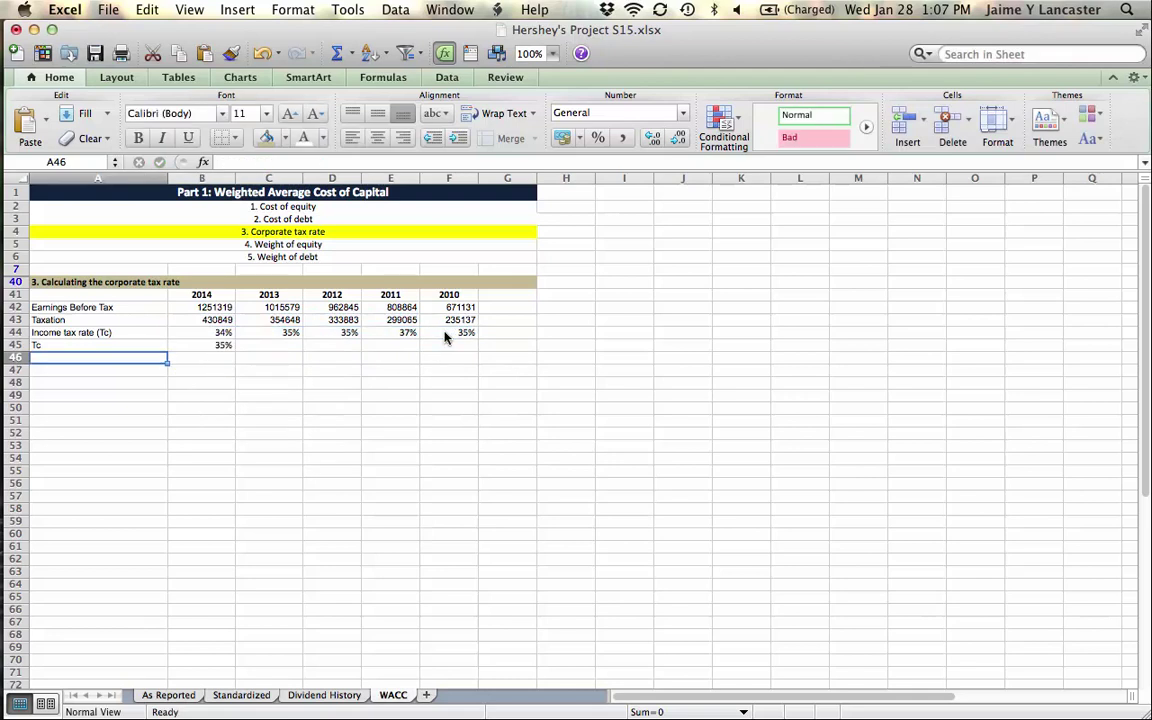
Add three decimal places to the average so it shows 35.208%.
click(185, 347)
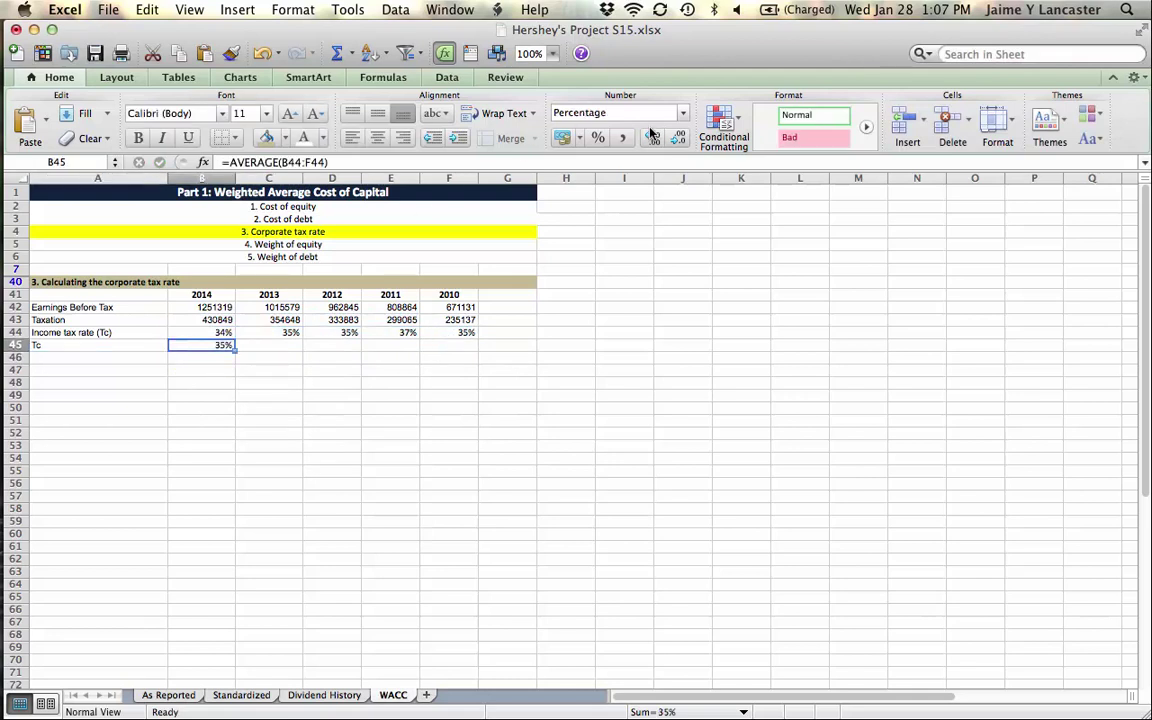
click(651, 138)
click(651, 138)
click(651, 138)
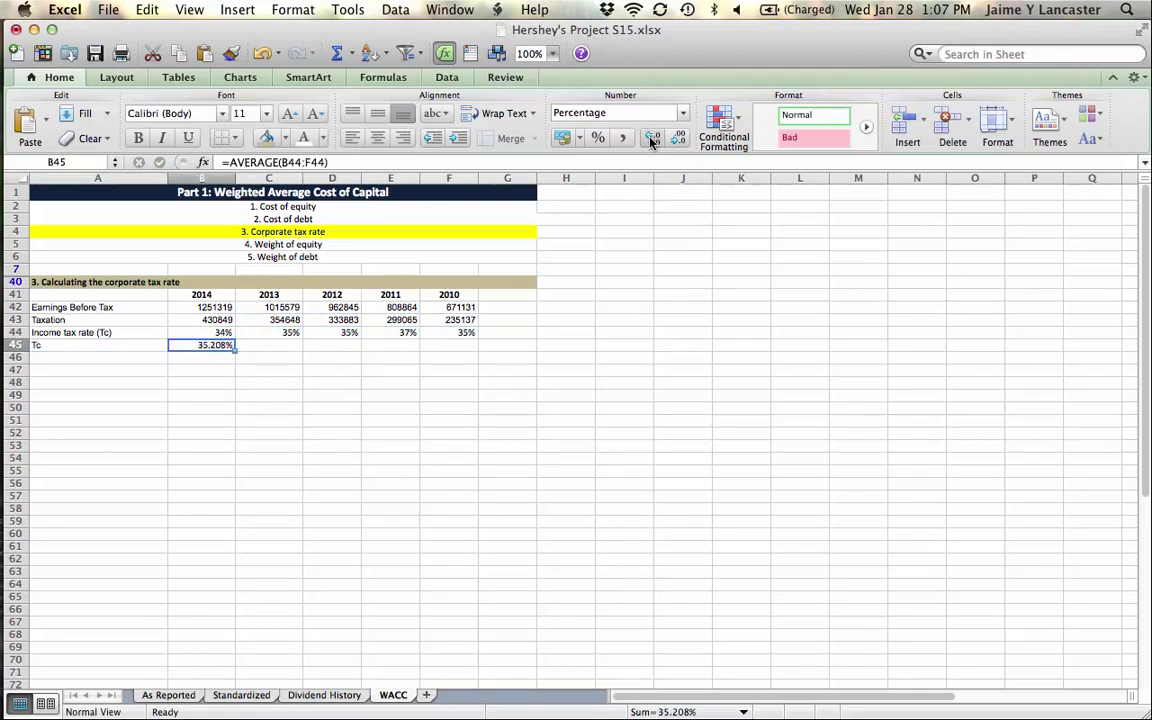
click(540, 385)
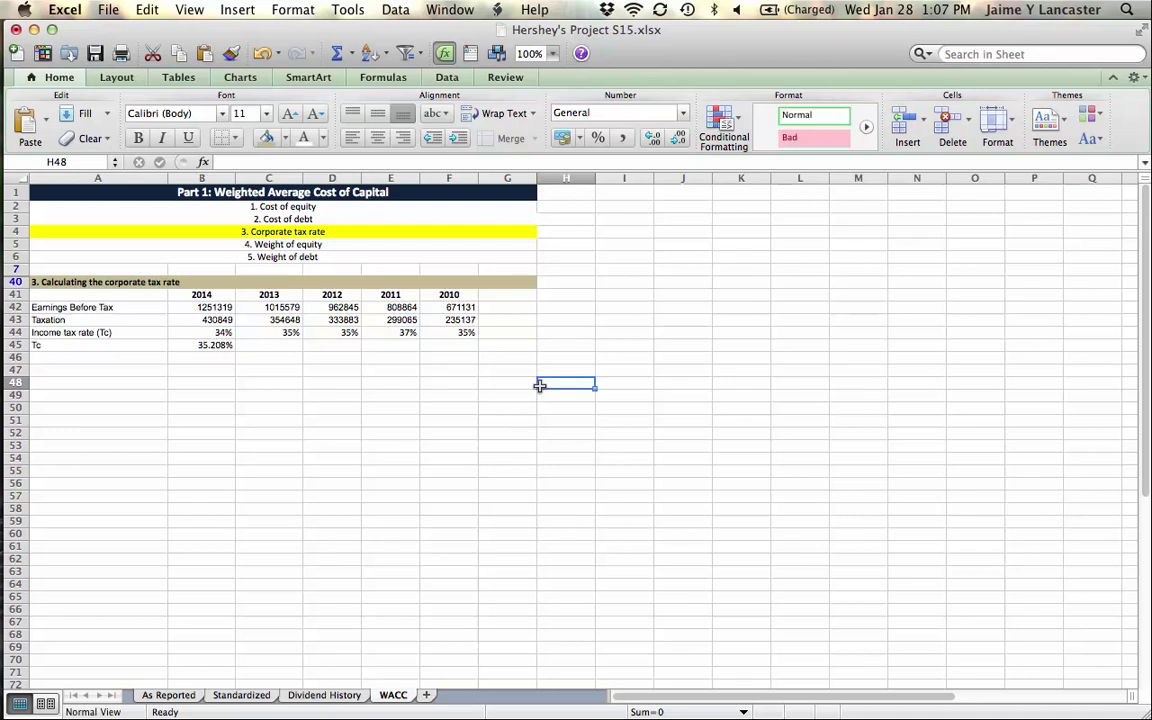
Right-align the Tc label and fill the average cell B45 yellow.
click(82, 344)
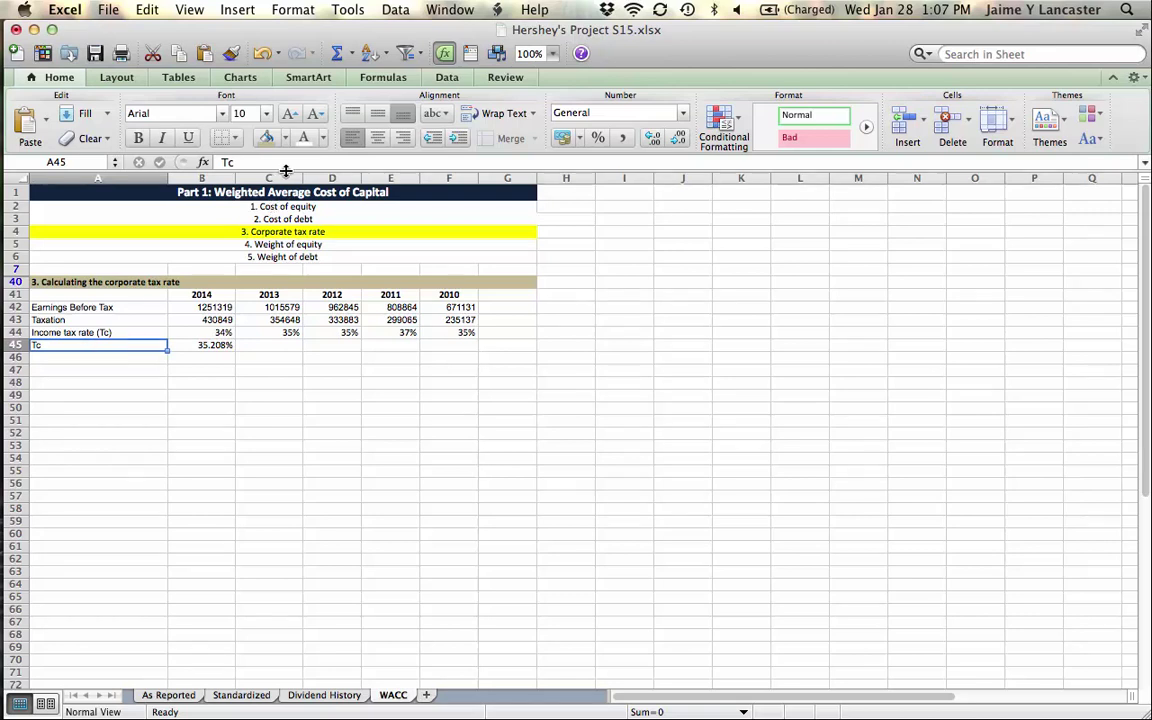
click(401, 139)
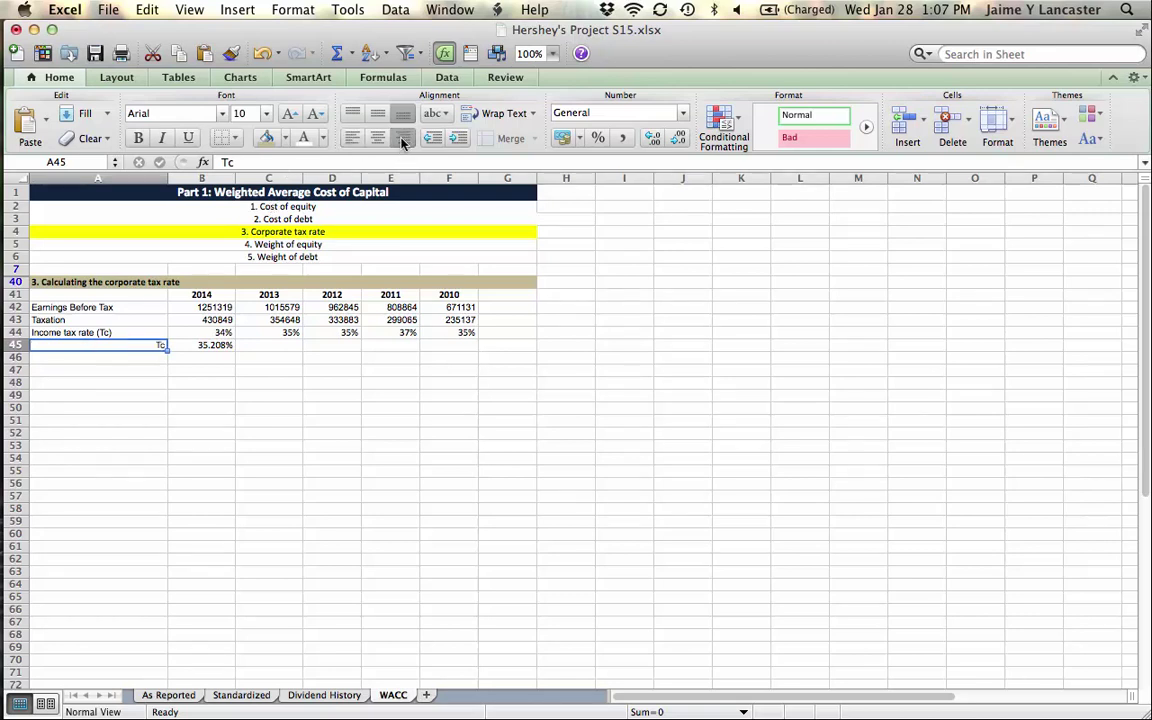
click(206, 345)
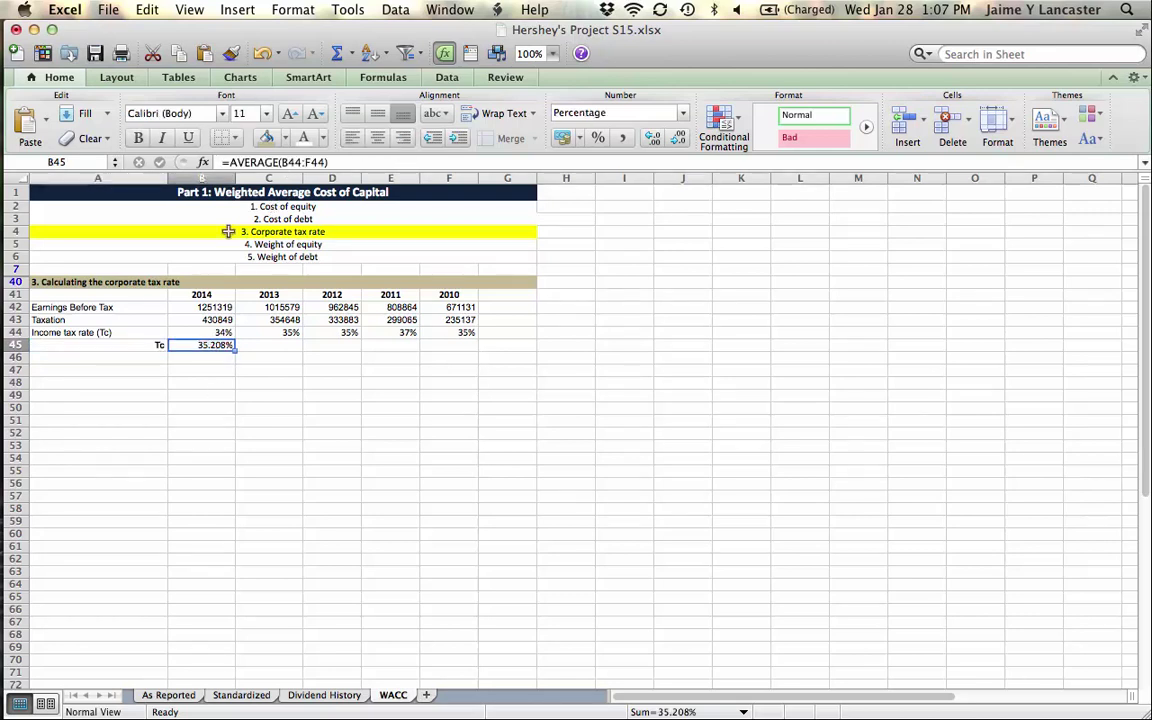
click(285, 138)
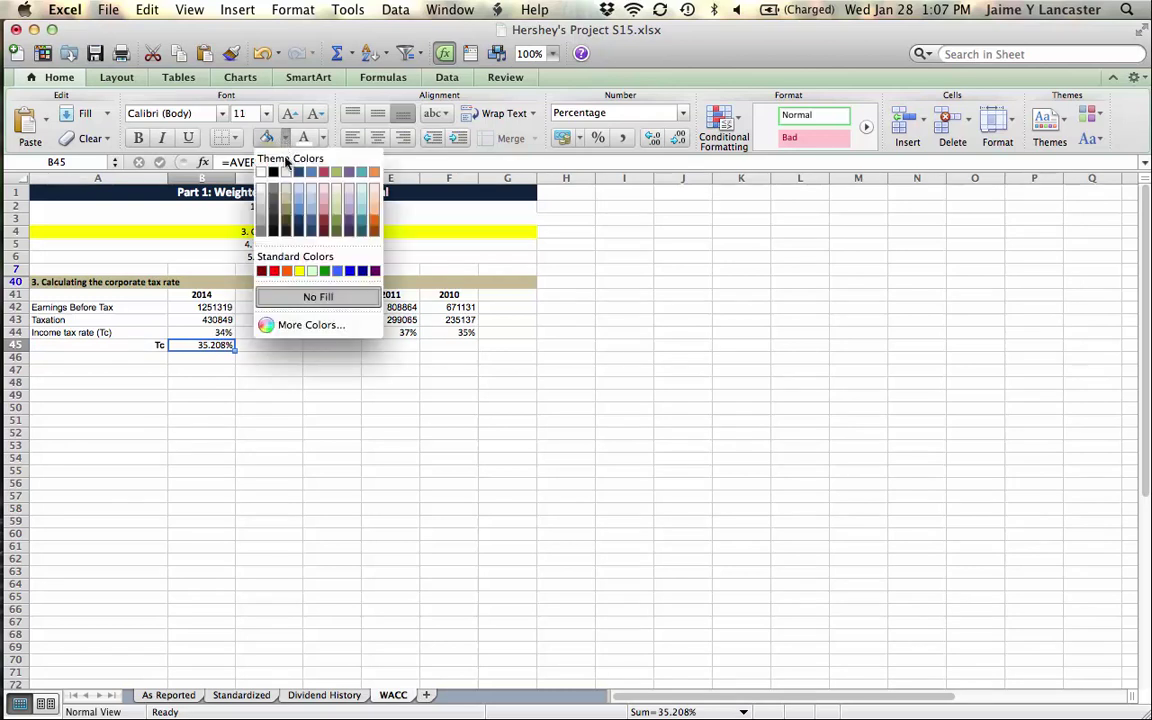
click(299, 270)
click(276, 410)
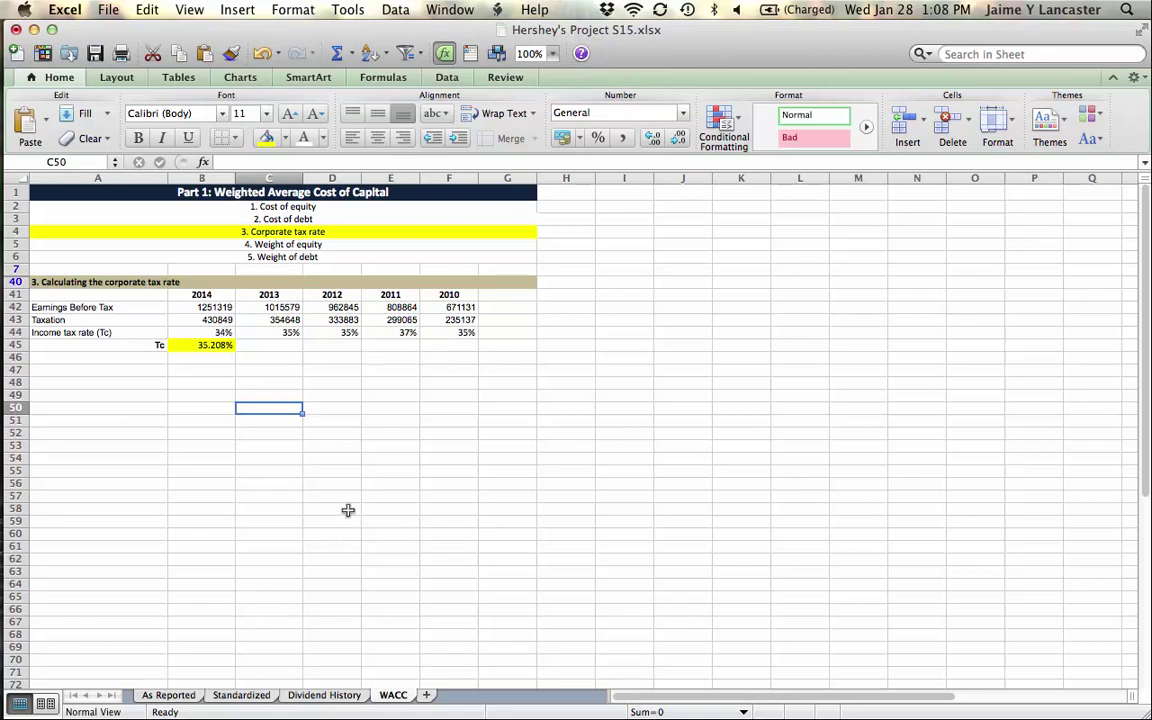
mouse_move(5, 446)
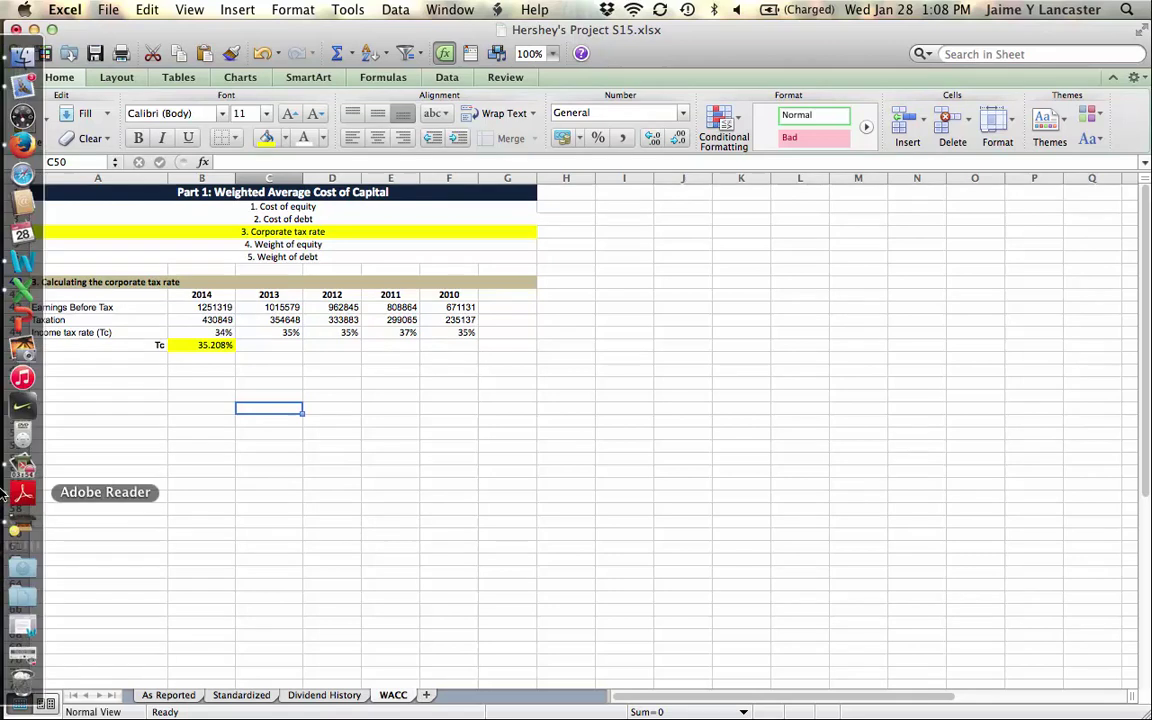
click(22, 463)
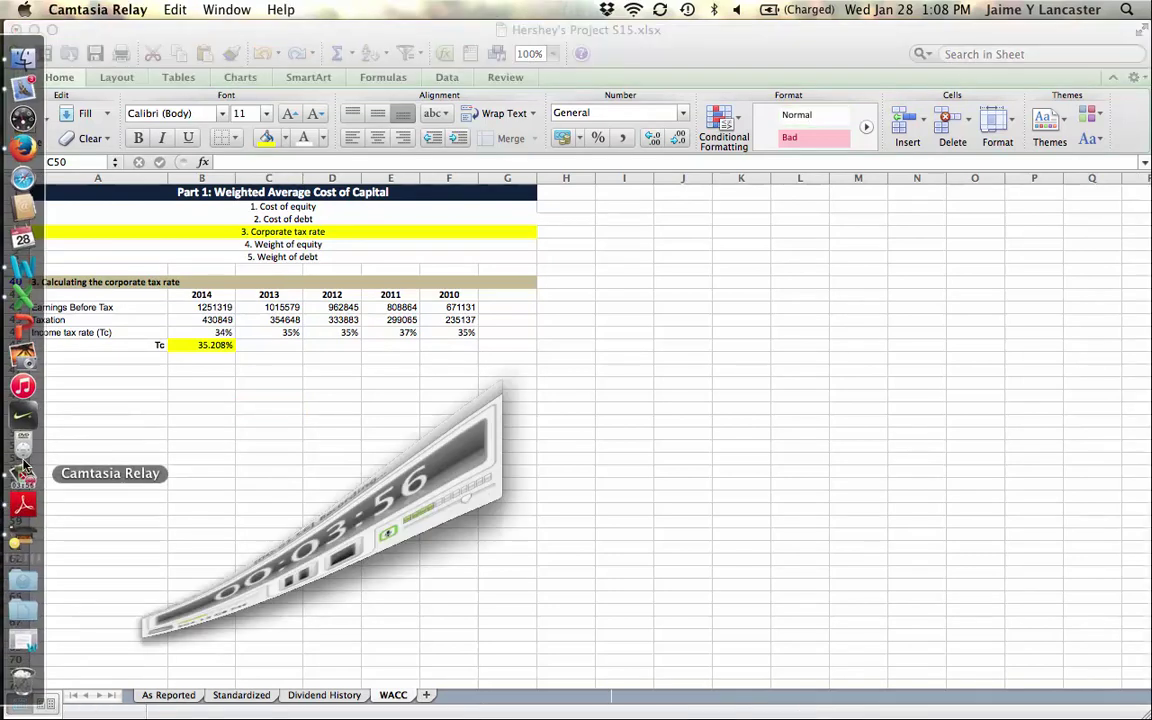